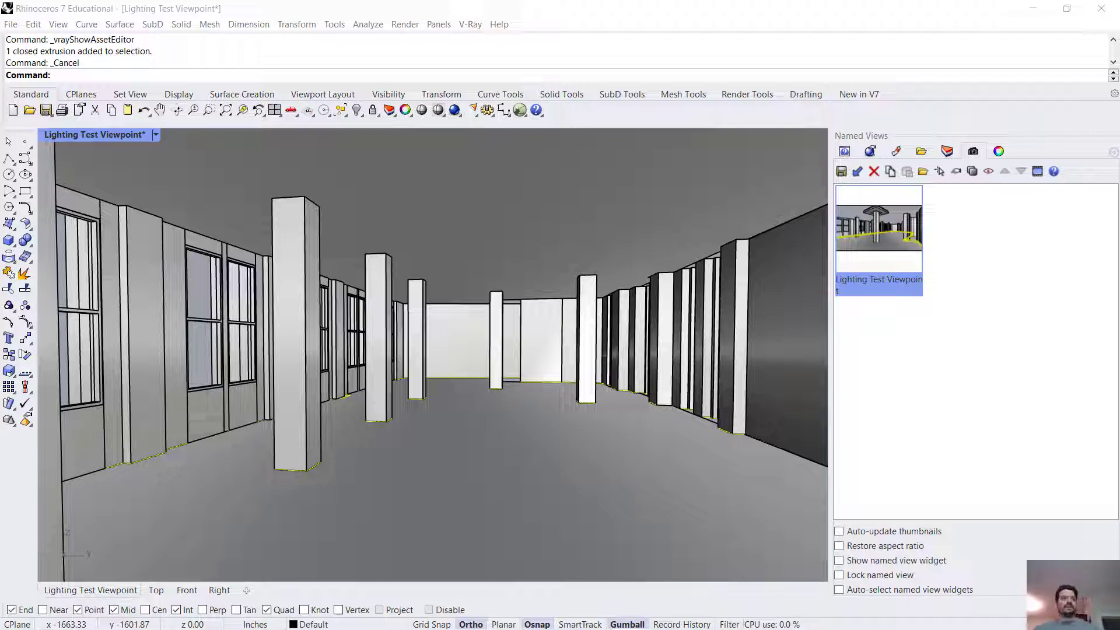
Step: Isolate the floor slab of the room so that all other objects are hidden, and clear the selection
{"action": "right_click_drag", "start_coordinate": [604, 398], "coordinate": [520, 434]}
{"action": "left_click", "coordinate": [521, 434]}
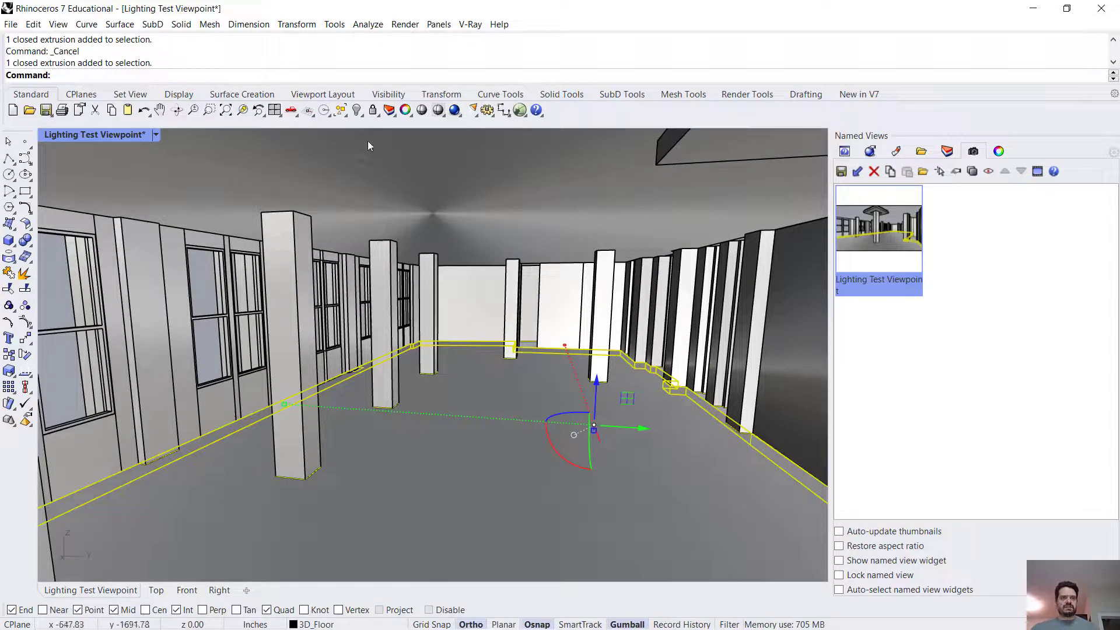
{"action": "left_click", "coordinate": [389, 97]}
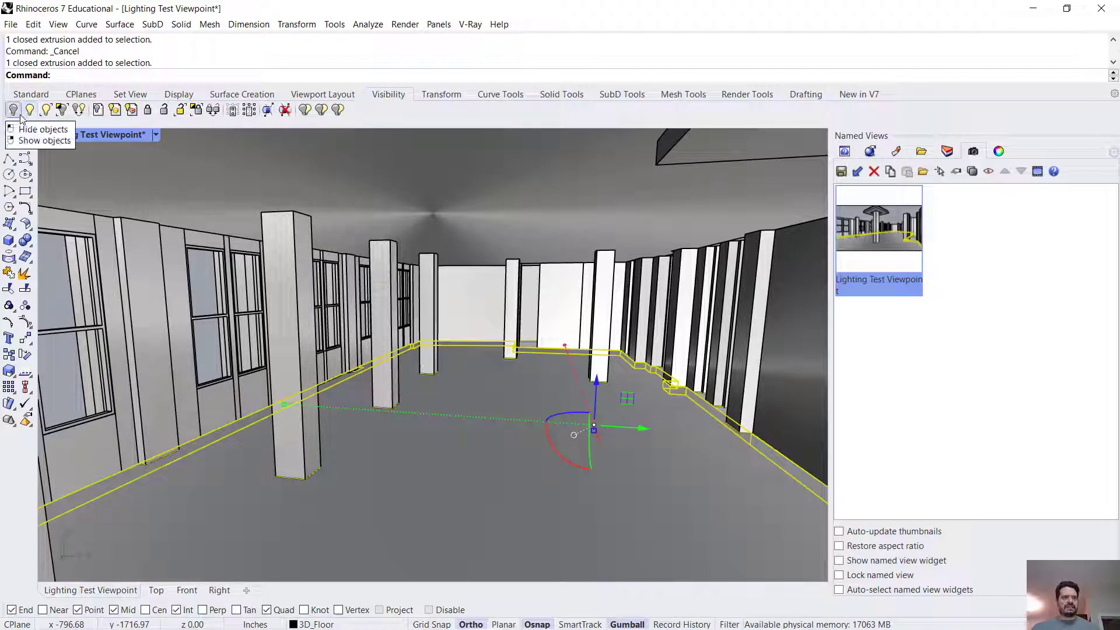
{"action": "left_click", "coordinate": [62, 112]}
{"action": "left_click", "coordinate": [336, 273]}
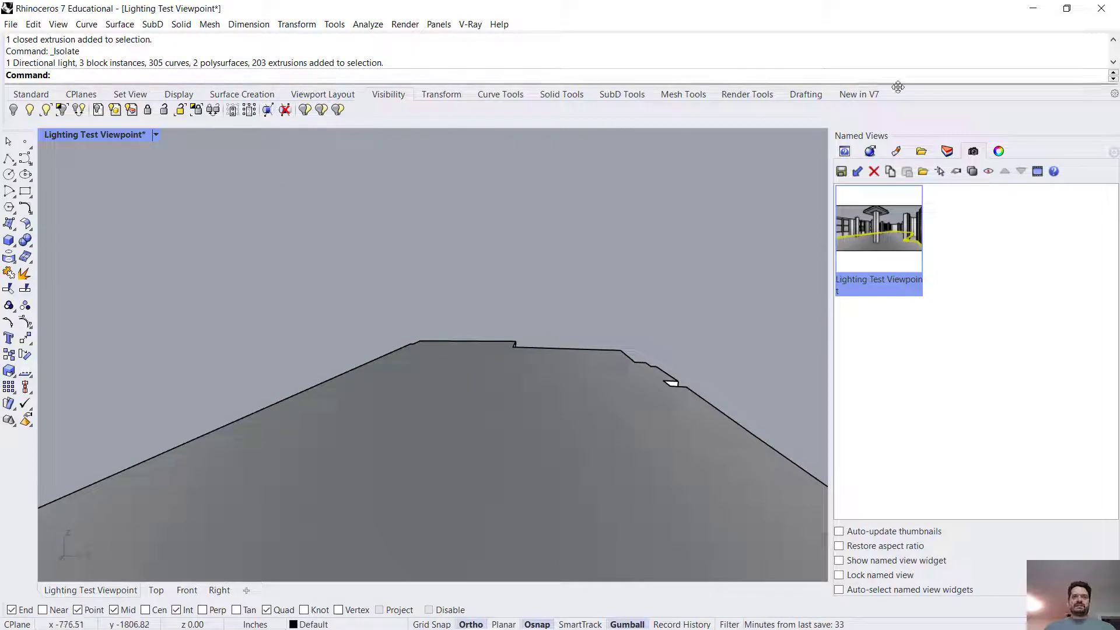
Step: Show the VRay Compact toolbar and place it in the upper area of the viewport
{"action": "right_click", "coordinate": [911, 101]}
{"action": "mouse_move", "coordinate": [960, 108]}
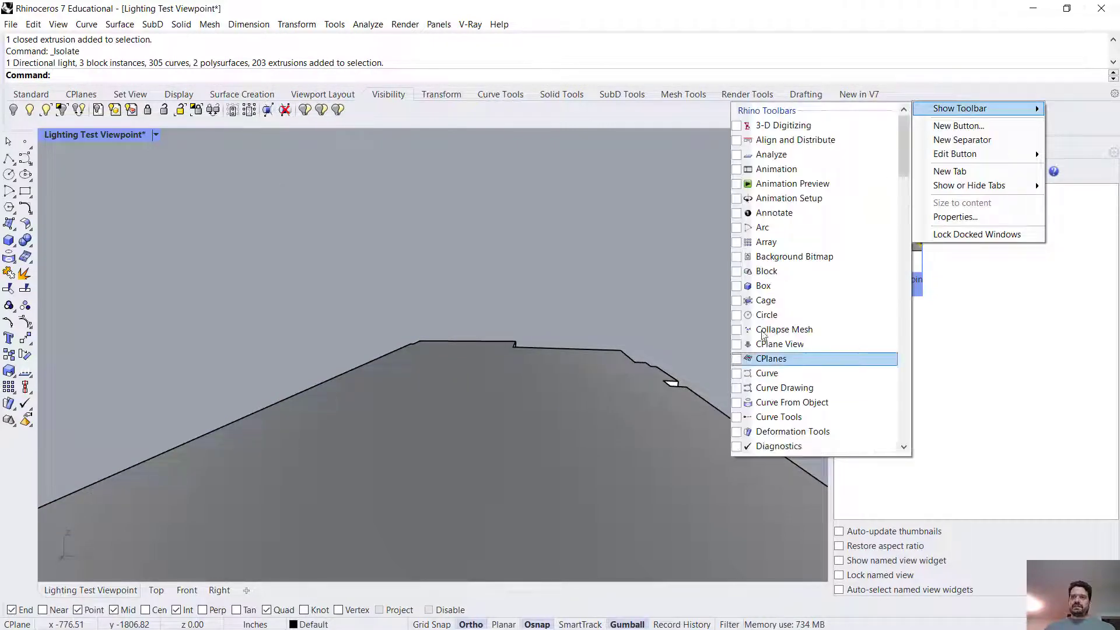
{"action": "left_click_drag", "start_coordinate": [904, 167], "coordinate": [927, 447]}
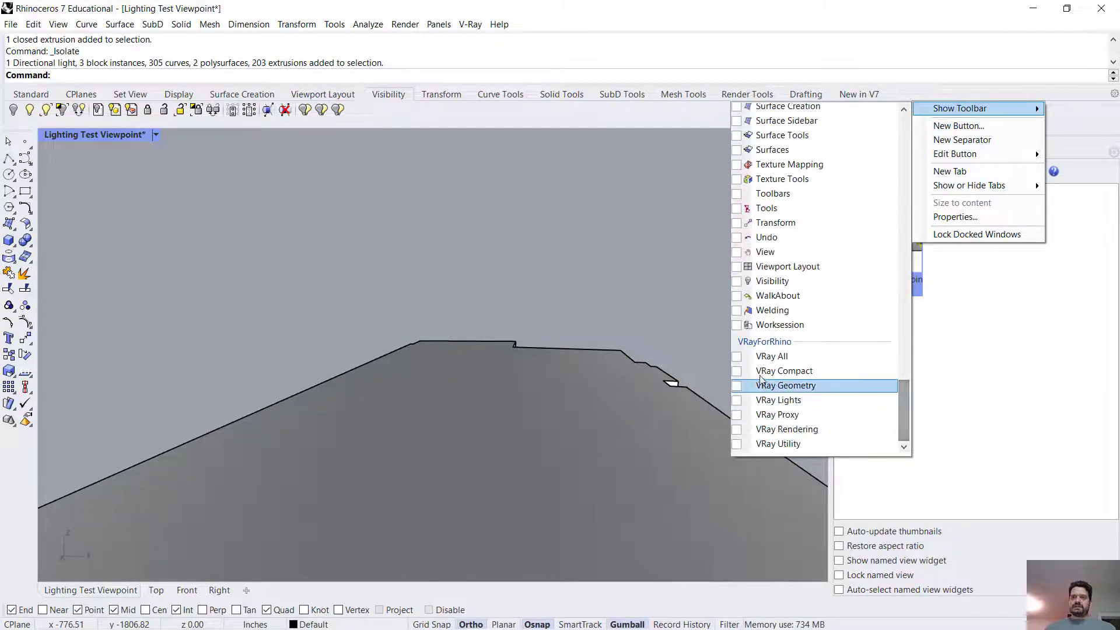
{"action": "left_click", "coordinate": [740, 372]}
{"action": "left_click_drag", "start_coordinate": [159, 319], "coordinate": [167, 165]}
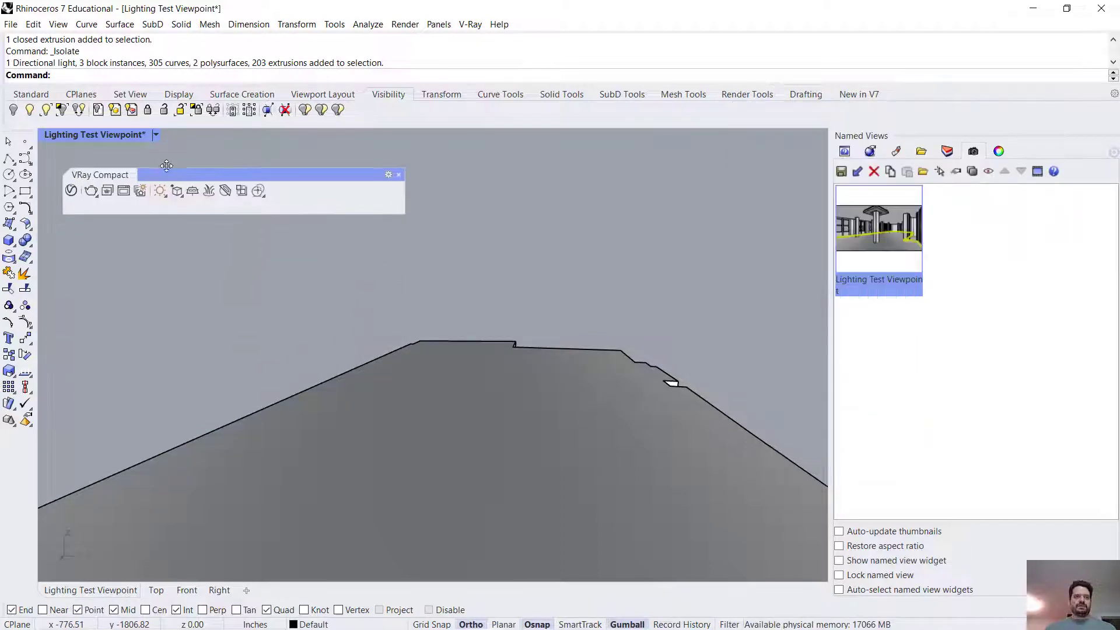
Step: Create a new Generic material in the V-Ray Asset Editor and name it Wood Floor
{"action": "left_click", "coordinate": [71, 190]}
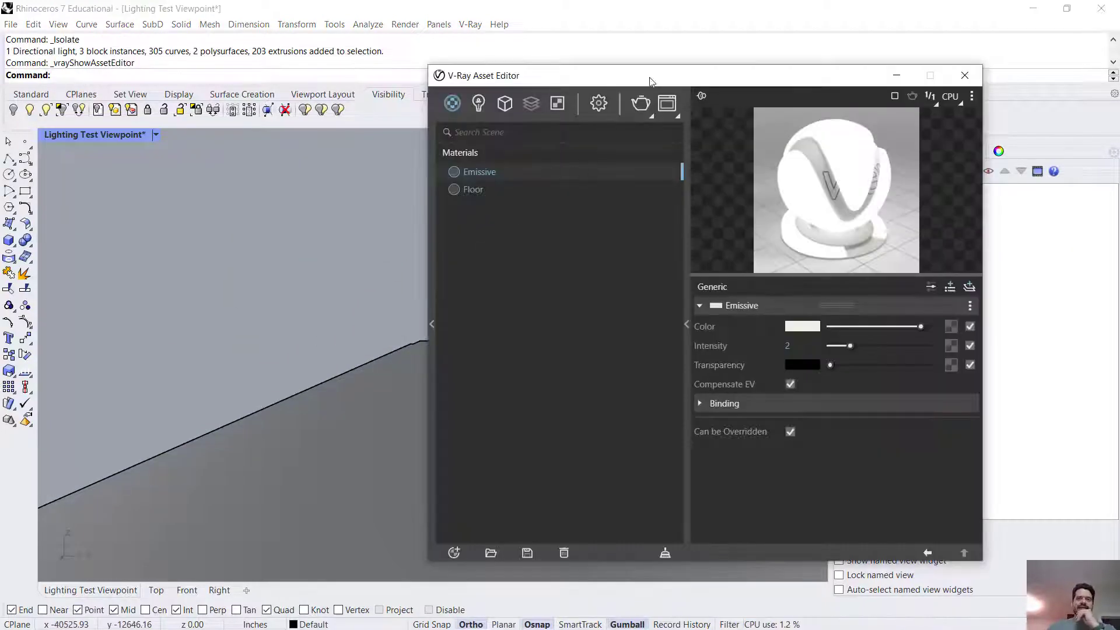
{"action": "left_click_drag", "start_coordinate": [652, 81], "coordinate": [408, 129]}
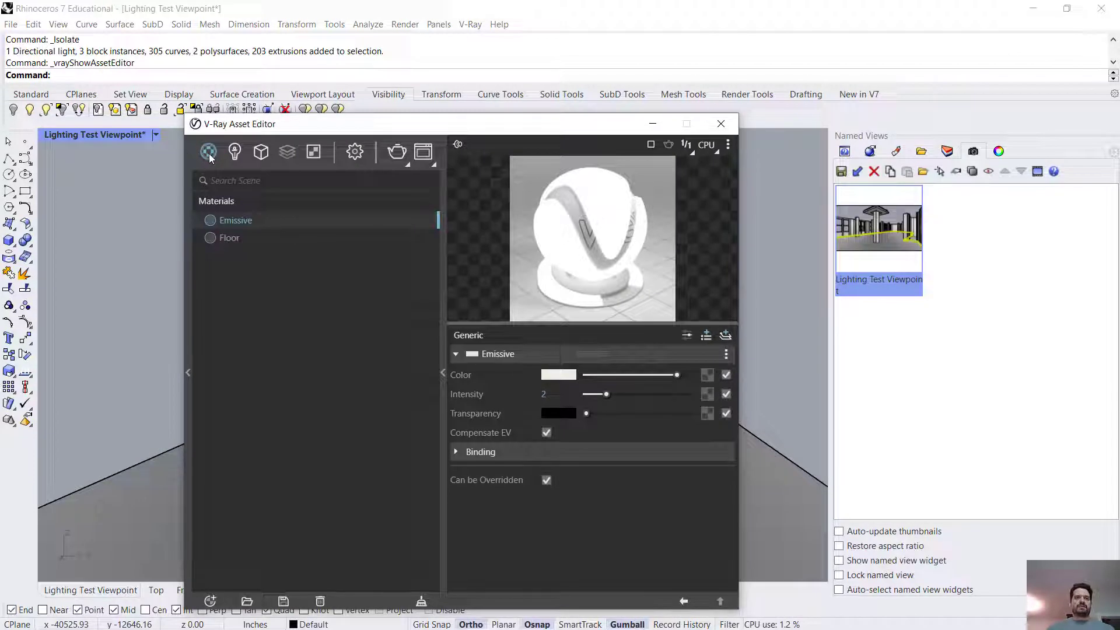
{"action": "left_click", "coordinate": [208, 152]}
{"action": "left_click", "coordinate": [239, 178]}
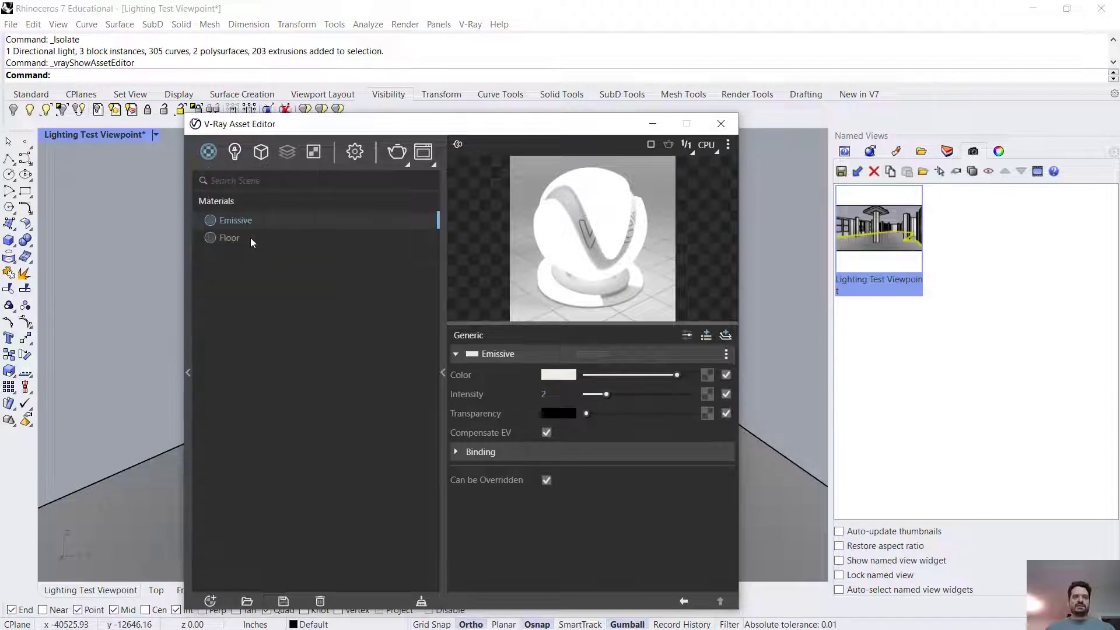
{"action": "left_click_drag", "start_coordinate": [250, 255], "coordinate": [217, 256]}
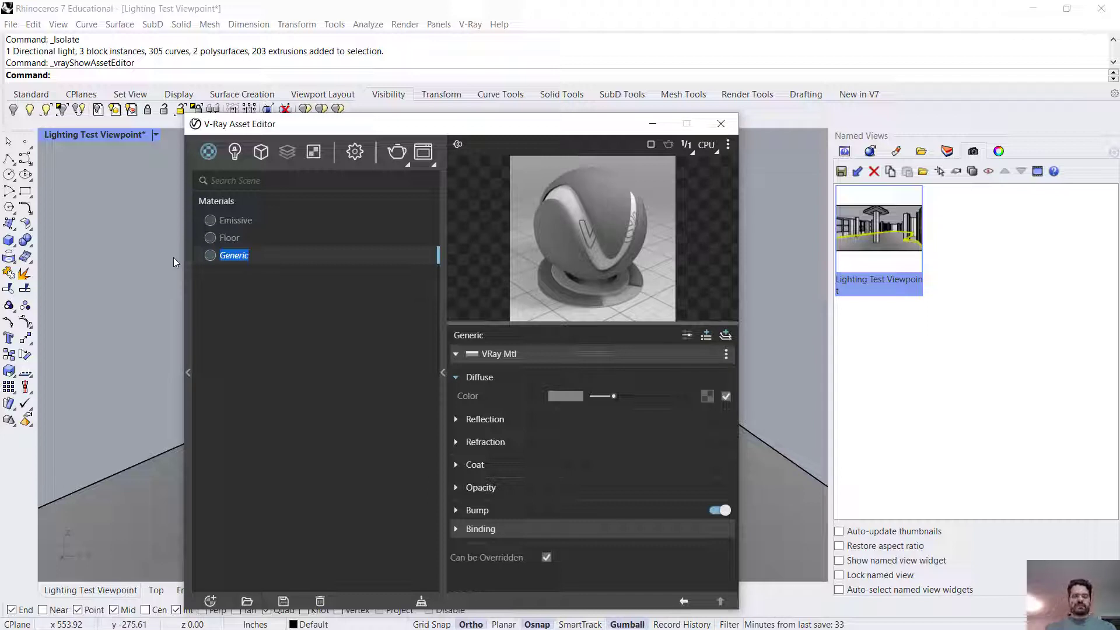
{"action": "type", "text": "Wood F"}
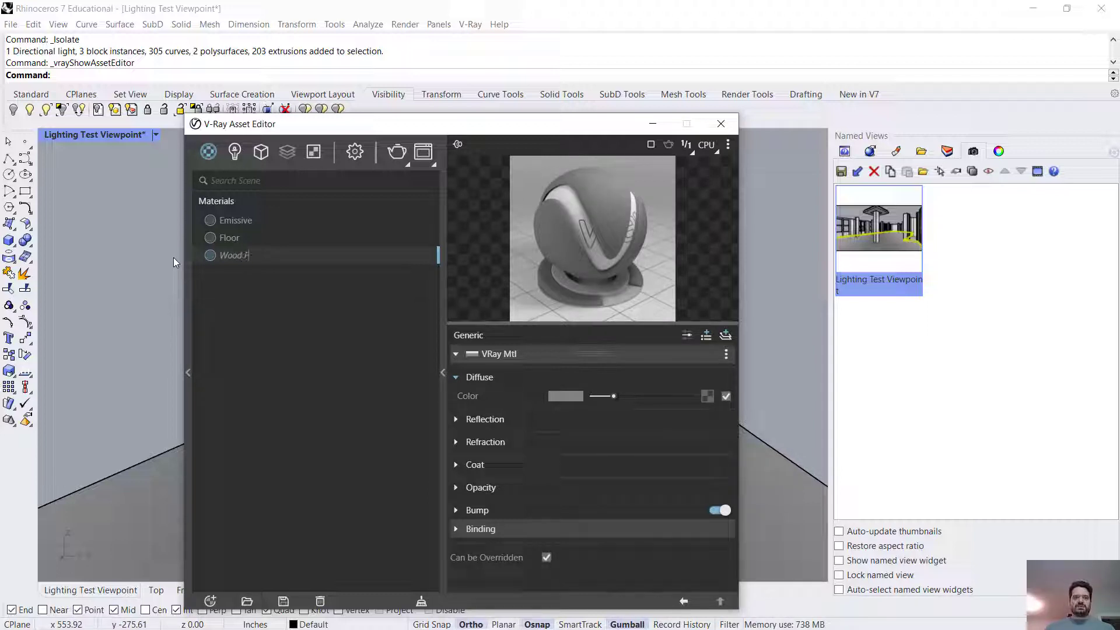
{"action": "type", "text": "loor"}
{"action": "key", "text": "Return"}
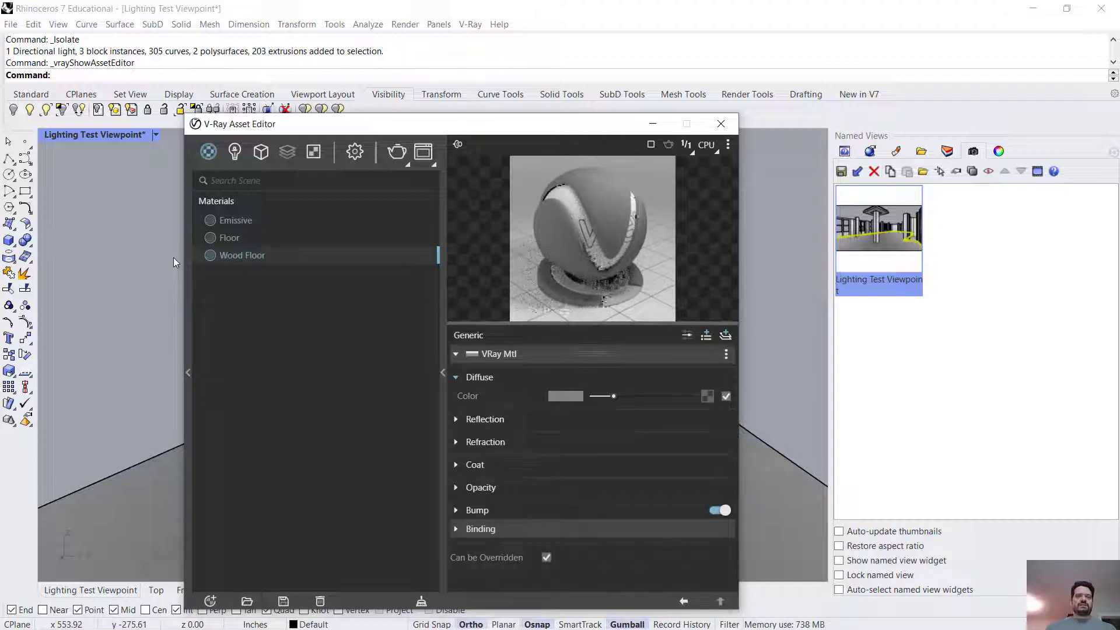
Step: Apply the Wood Floor material to the selected floor slab and reposition the Asset Editor window
{"action": "right_click", "coordinate": [255, 259]}
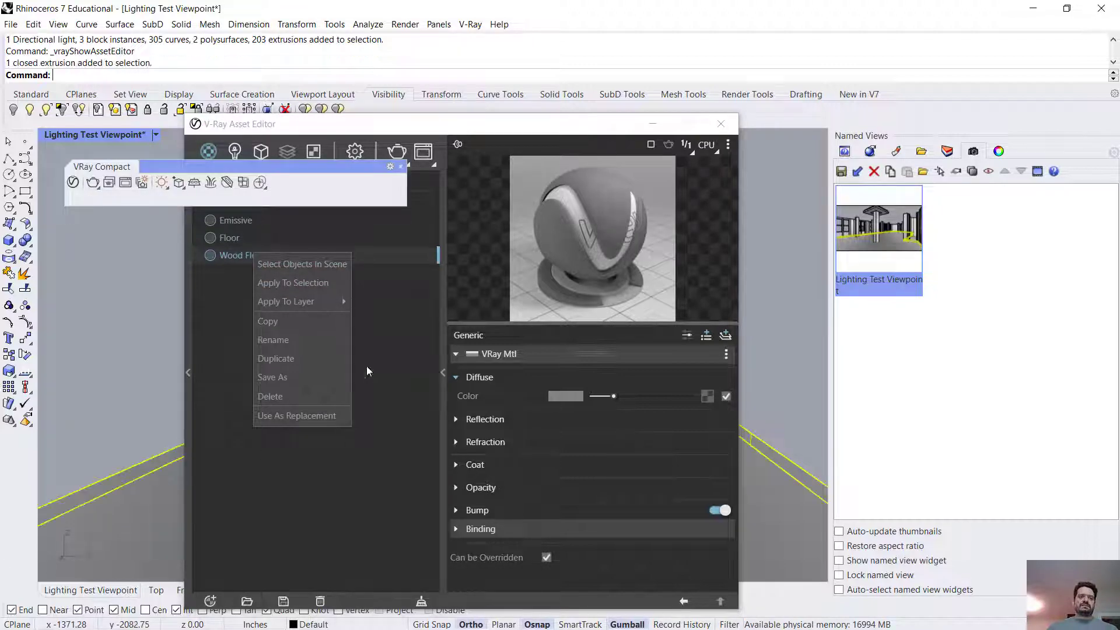
{"action": "left_click", "coordinate": [316, 286]}
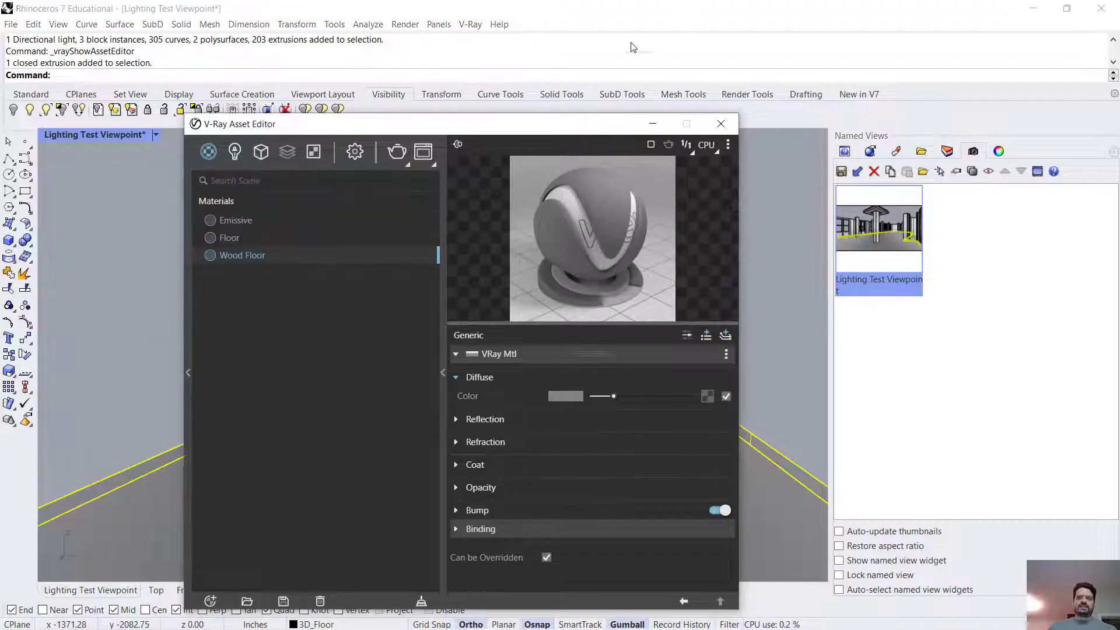
{"action": "left_click_drag", "start_coordinate": [523, 125], "coordinate": [531, 61]}
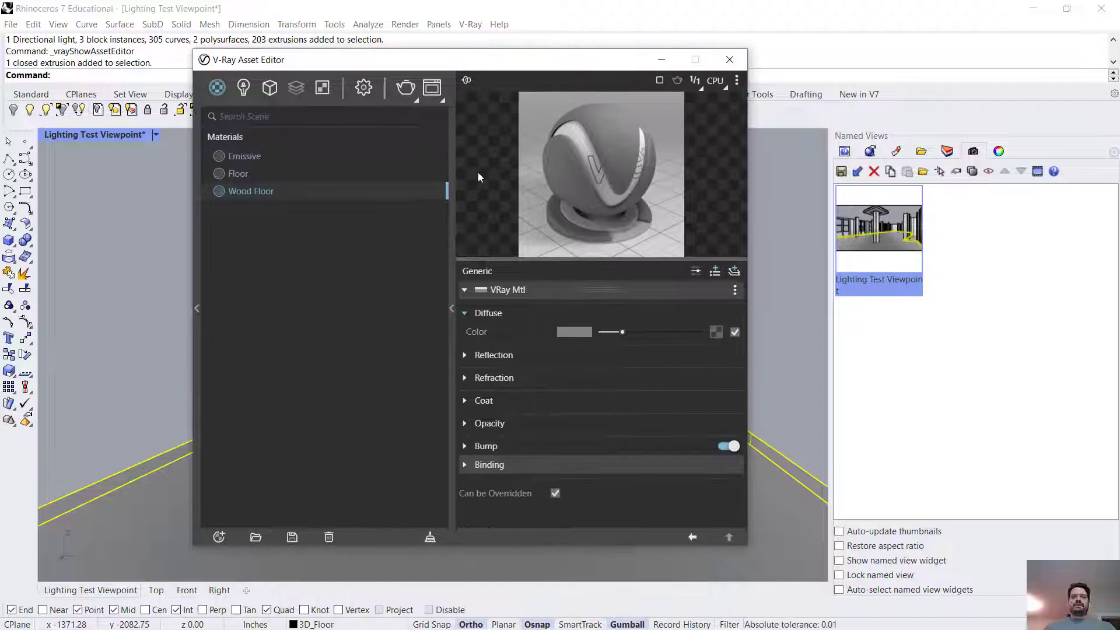
{"action": "left_click", "coordinate": [453, 309]}
{"action": "left_click", "coordinate": [453, 310]}
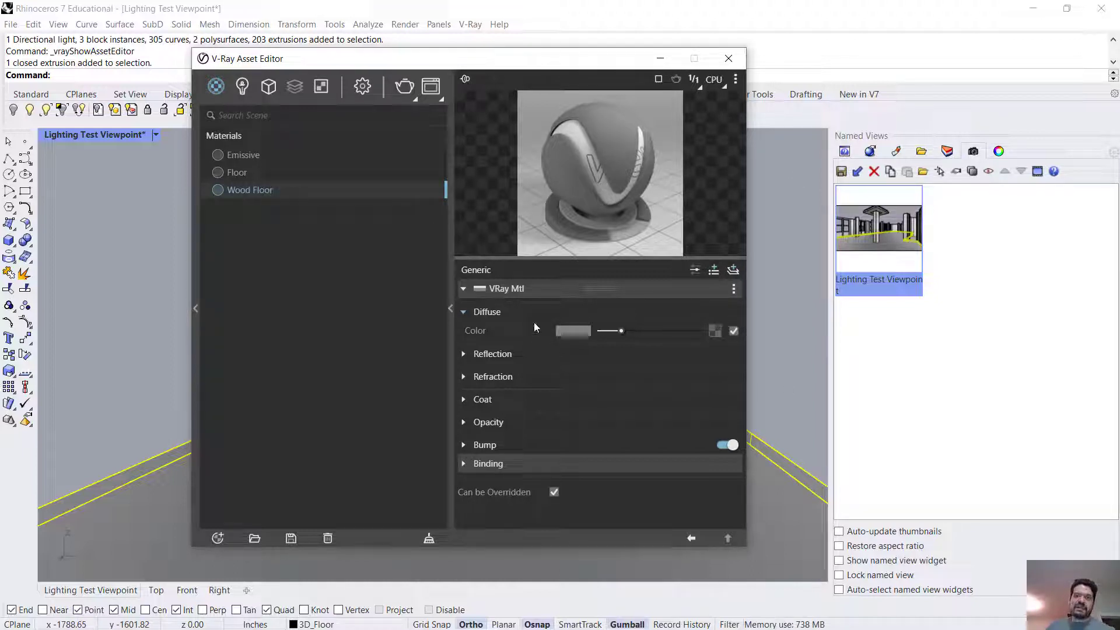
Step: Assign the bitmap "3_cherry wood flooring square texture-seamless.jpg" from the Cherry_Floor folder to the Wood Floor material's diffuse color
{"action": "left_click", "coordinate": [465, 312]}
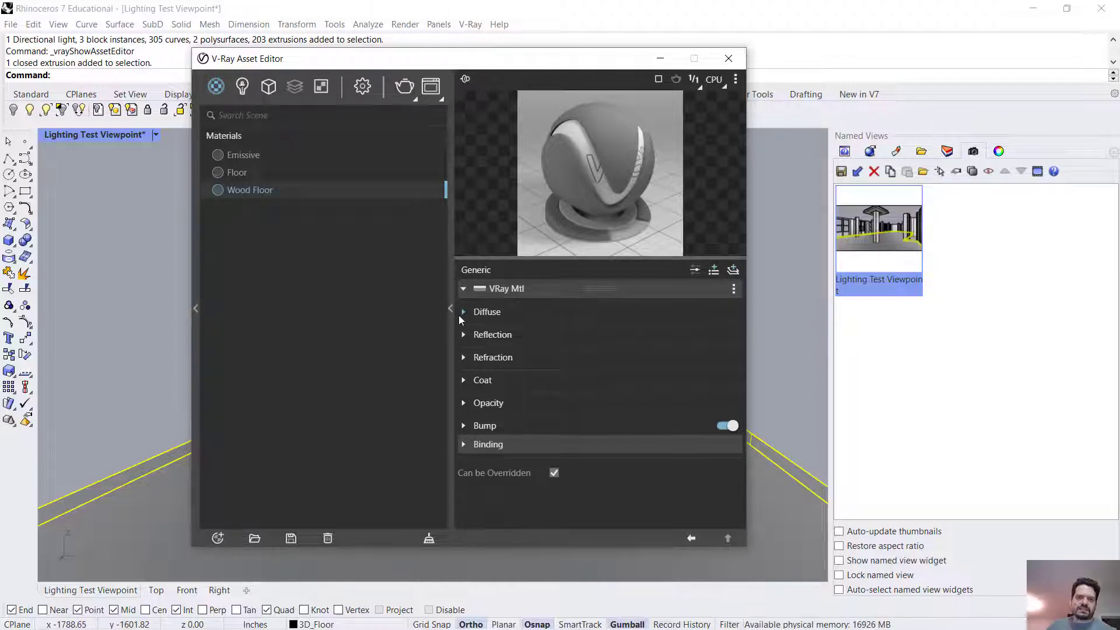
{"action": "left_click", "coordinate": [464, 312]}
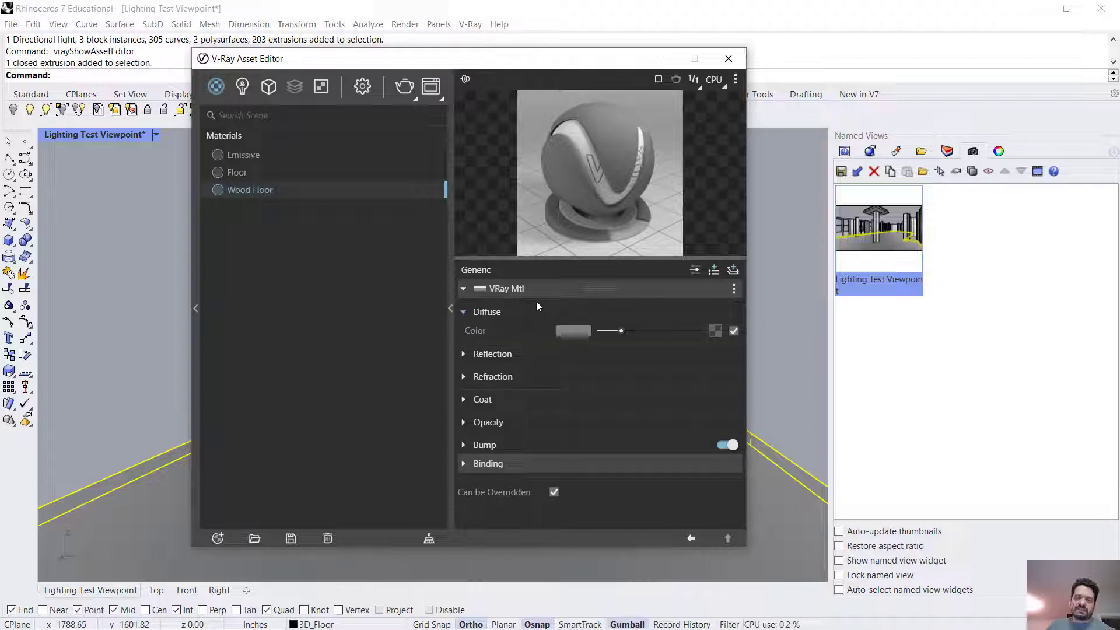
{"action": "left_click", "coordinate": [715, 331]}
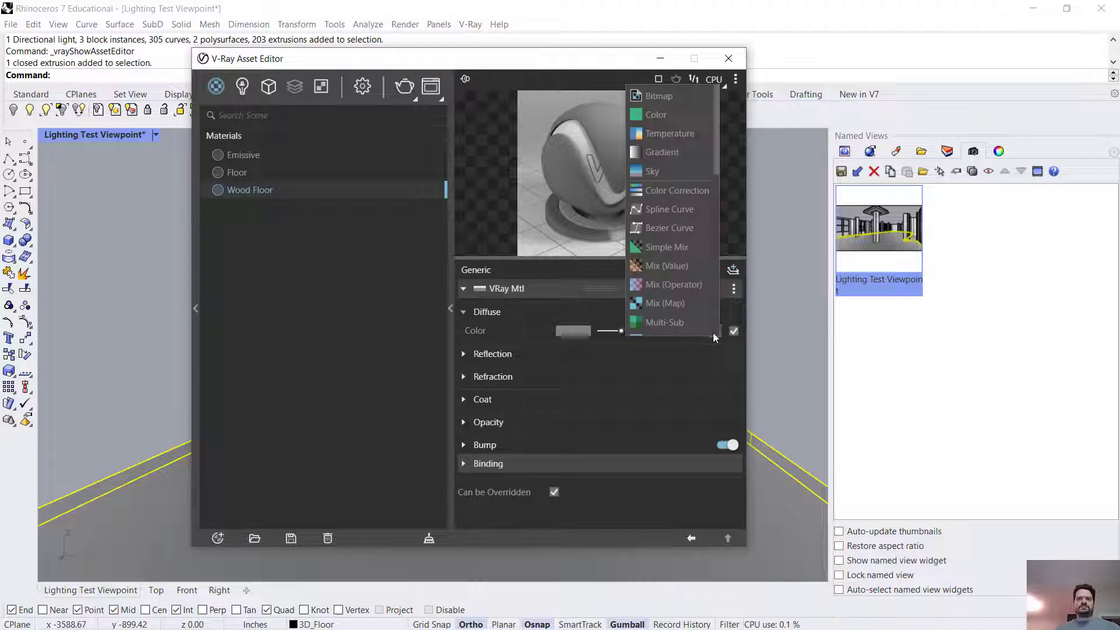
{"action": "left_click", "coordinate": [676, 97]}
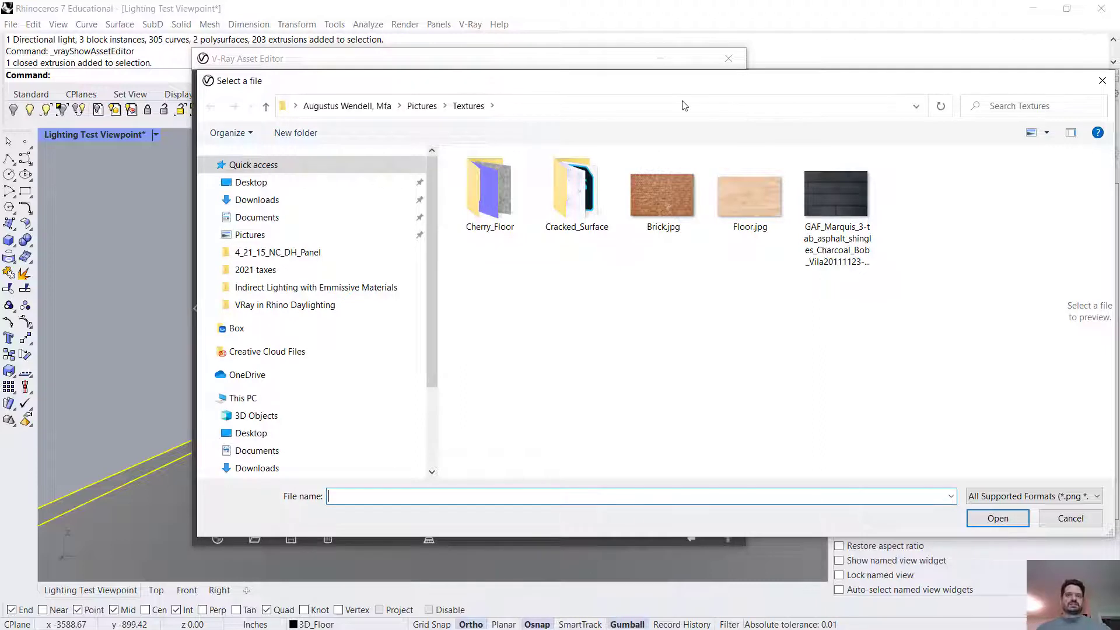
{"action": "double_click", "coordinate": [486, 180]}
{"action": "left_click", "coordinate": [522, 170]}
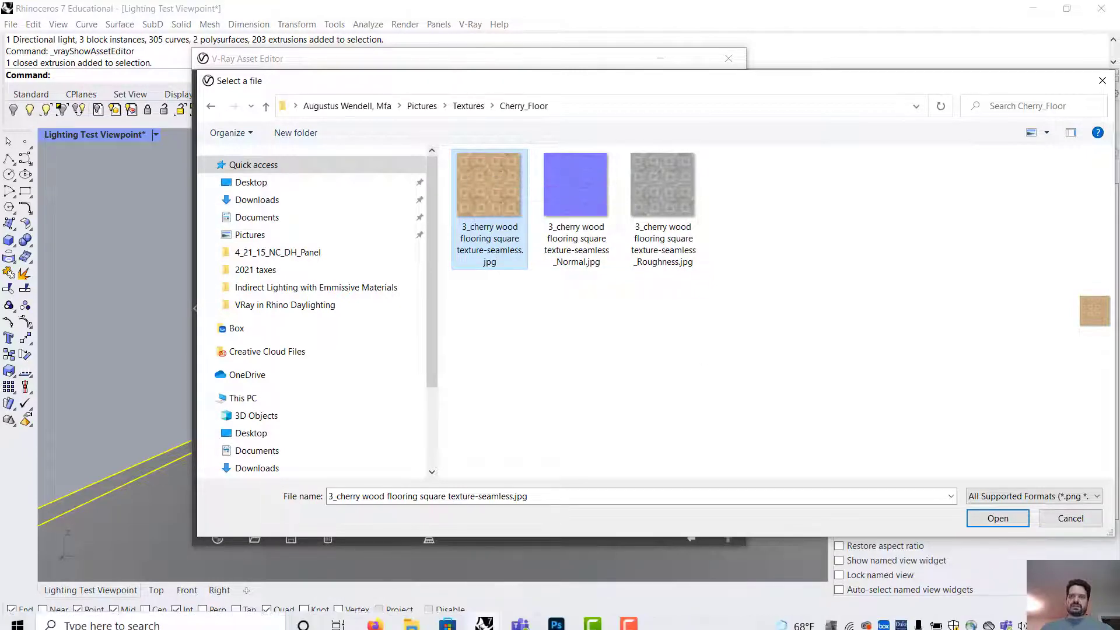
{"action": "left_click", "coordinate": [1004, 519]}
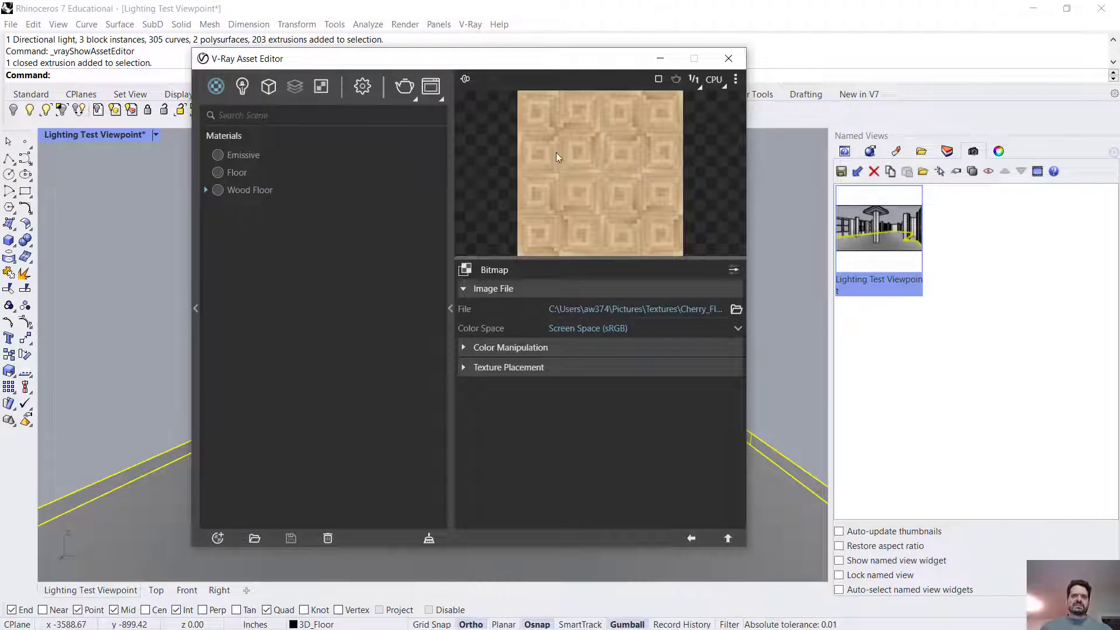
Step: Expand the Wood Floor material and compare its own settings with those of its nested bitmap
{"action": "left_click", "coordinate": [206, 191]}
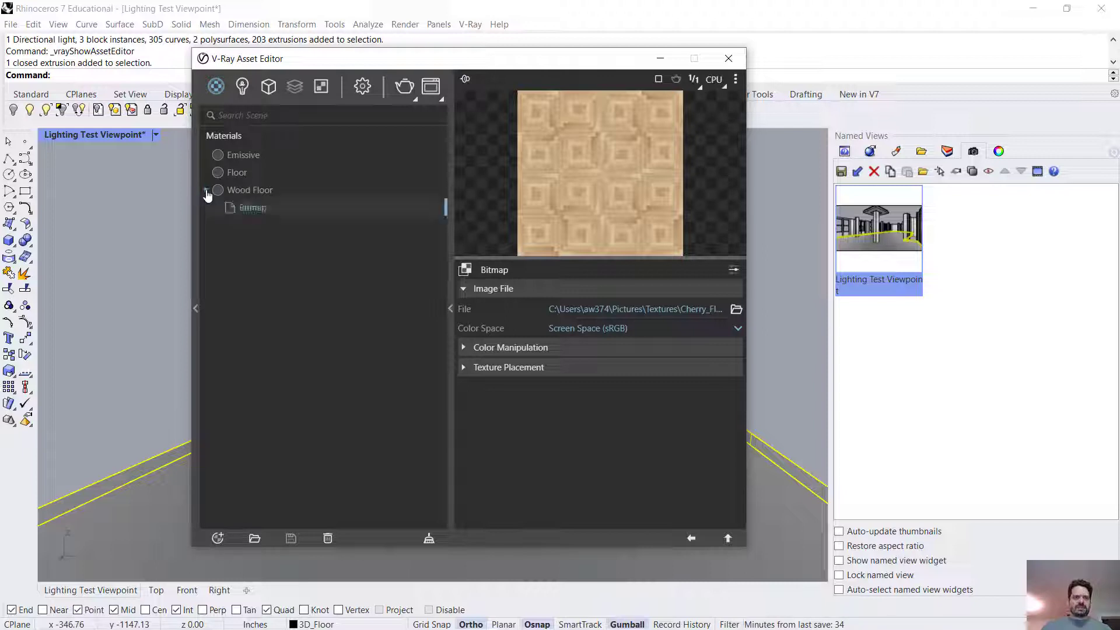
{"action": "left_click", "coordinate": [247, 190]}
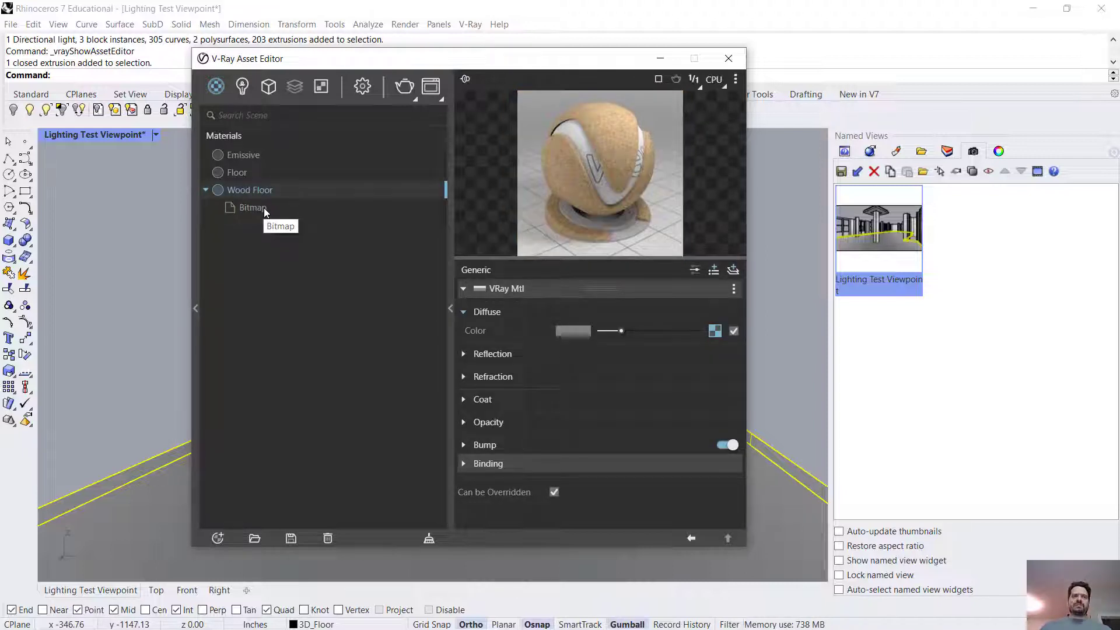
{"action": "left_click", "coordinate": [264, 207]}
{"action": "left_click", "coordinate": [239, 190]}
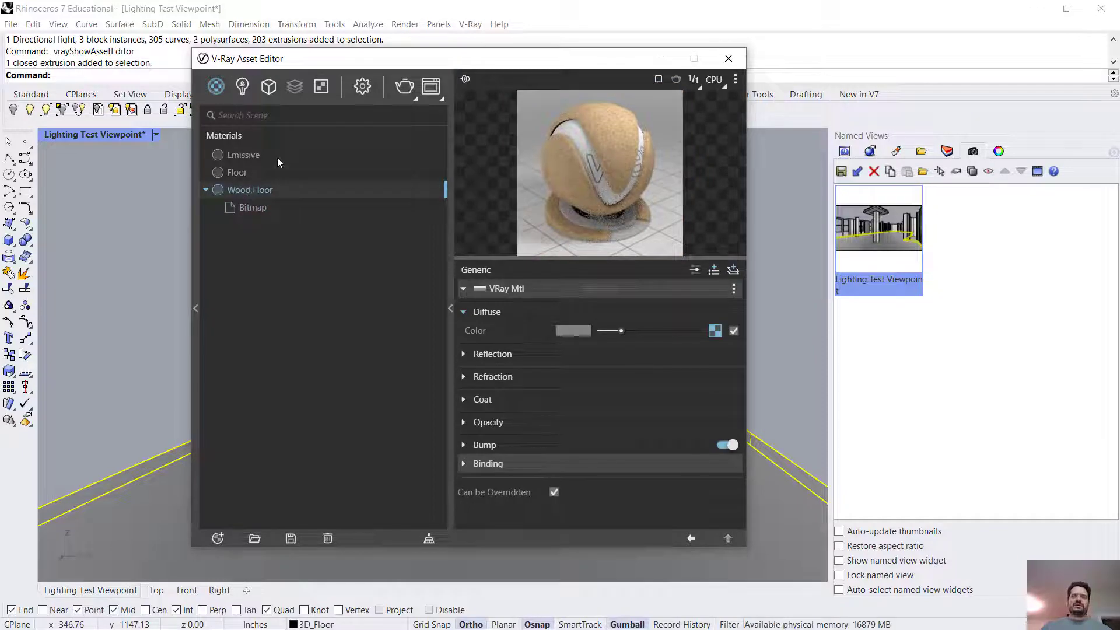
{"action": "left_click", "coordinate": [272, 208]}
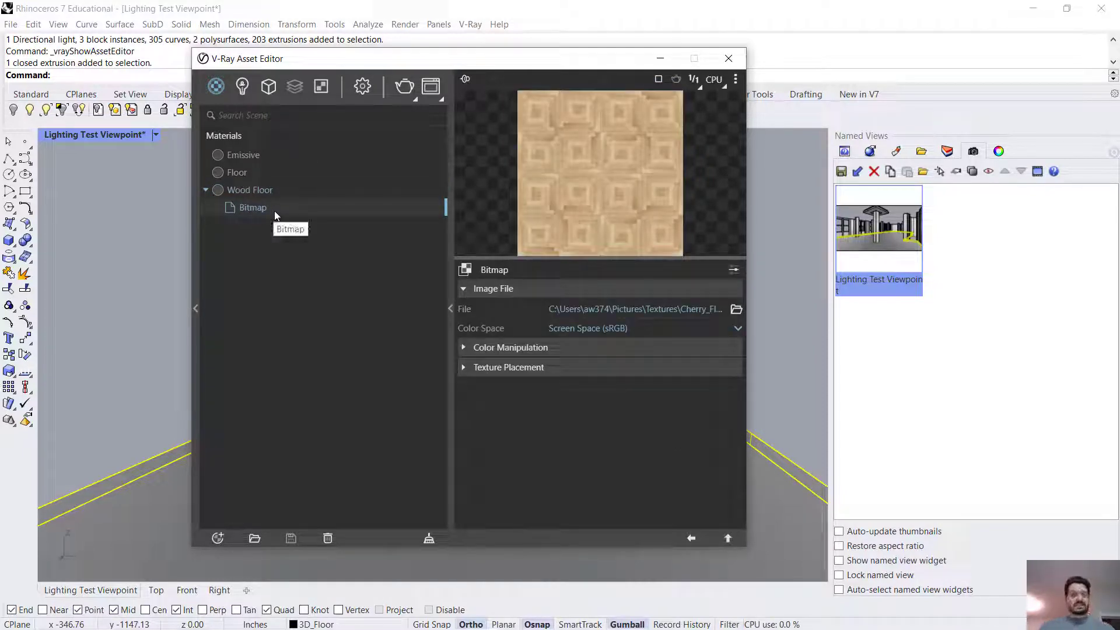
Step: Set the Wood Floor material's reflection color to white and its reflection glossiness to 0.8
{"action": "left_click", "coordinate": [281, 194]}
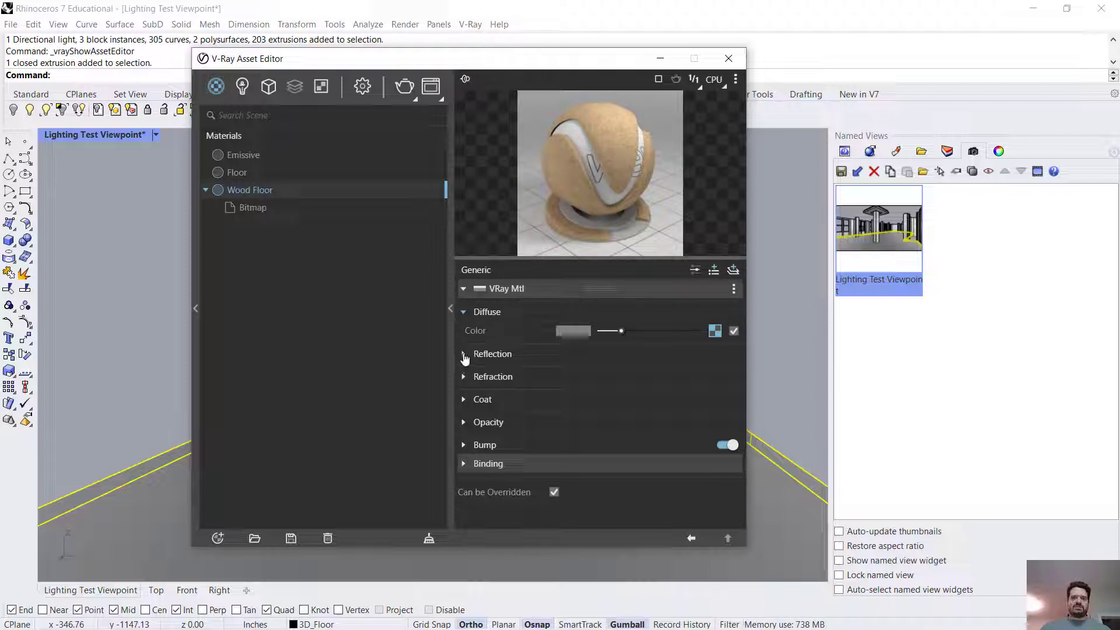
{"action": "left_click", "coordinate": [464, 354]}
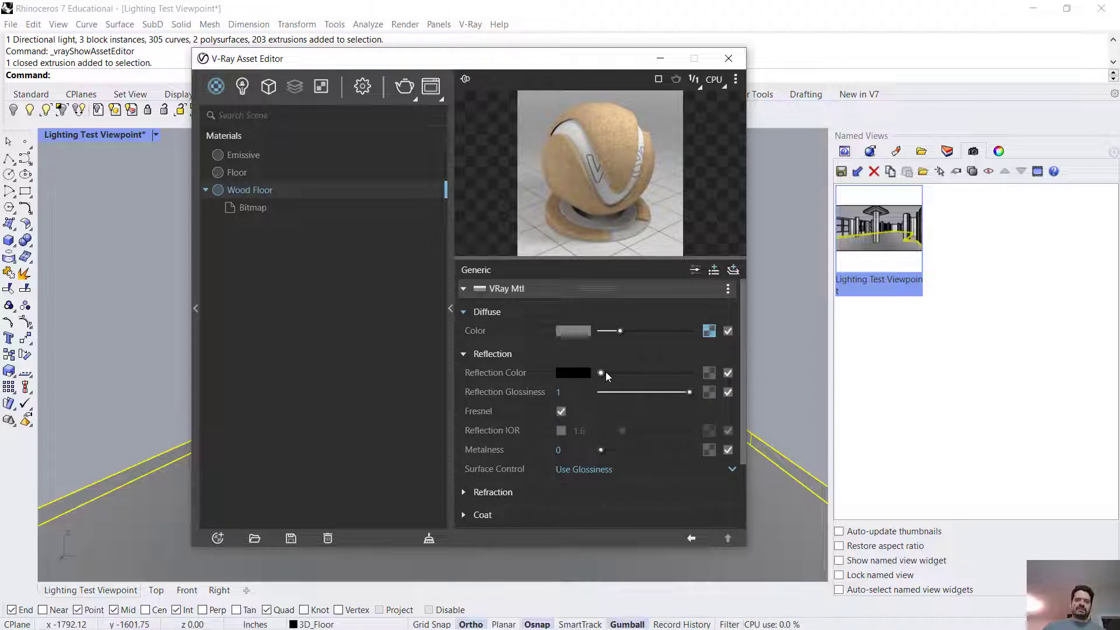
{"action": "left_click_drag", "start_coordinate": [607, 376], "coordinate": [782, 388]}
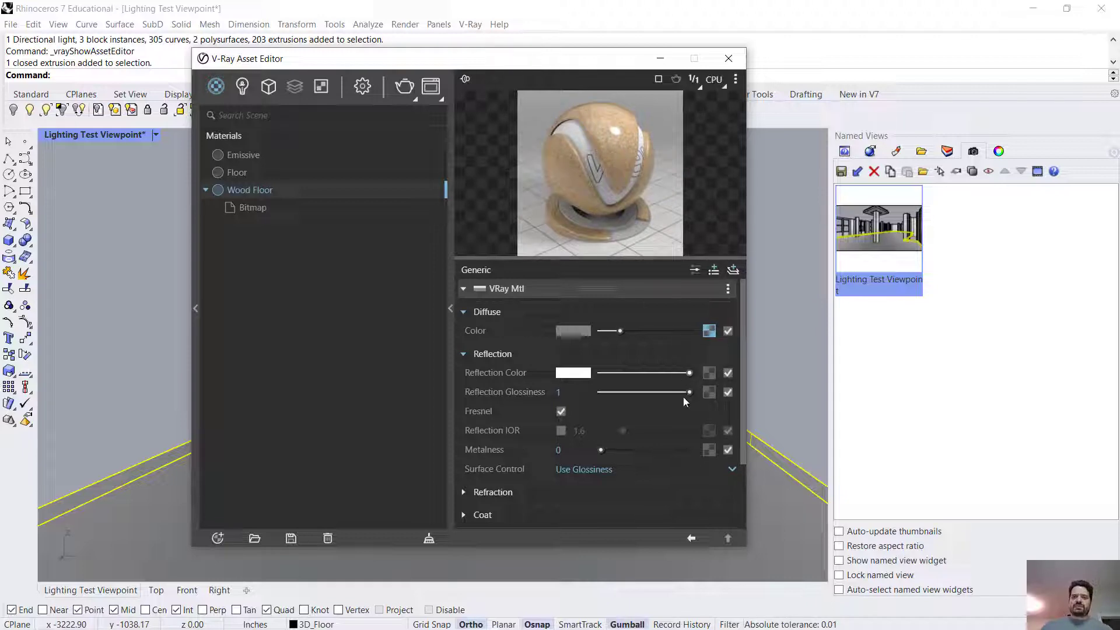
{"action": "left_click_drag", "start_coordinate": [691, 390], "coordinate": [667, 395]}
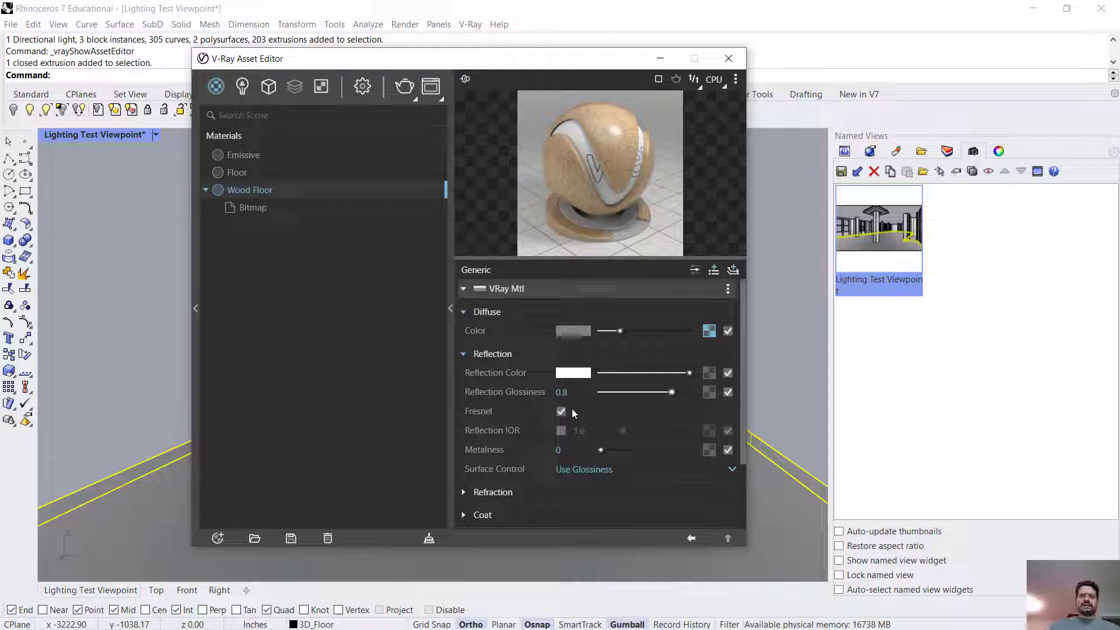
{"action": "mouse_move", "coordinate": [547, 408]}
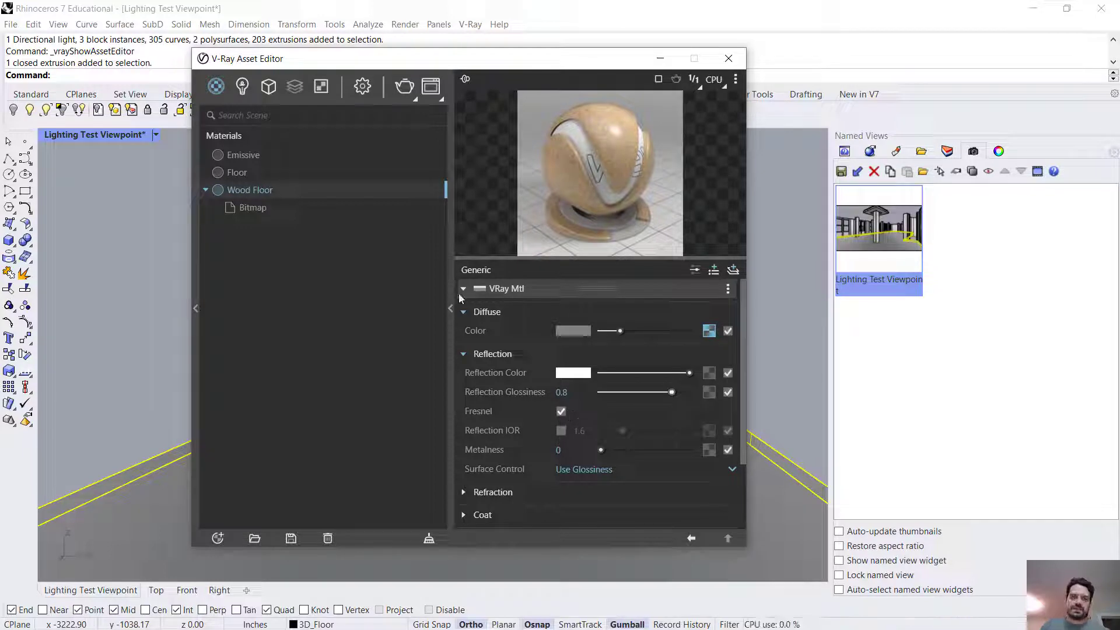
Step: Minimize the Asset Editor and switch the viewport to Rendered display to inspect the floor texture from above
{"action": "left_click", "coordinate": [660, 59]}
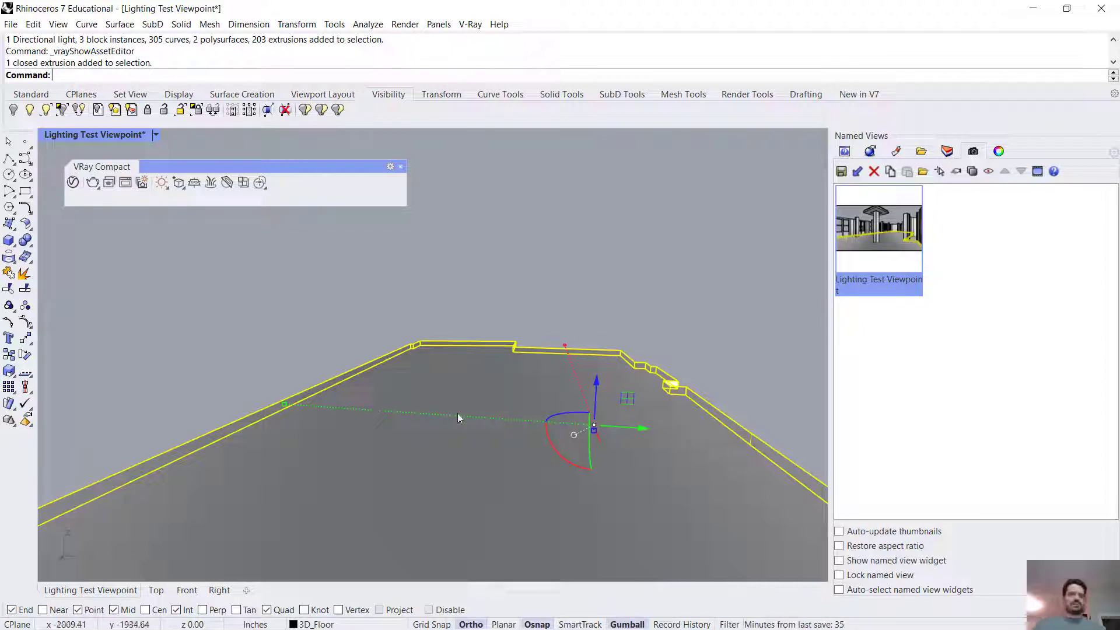
{"action": "left_click", "coordinate": [156, 135]}
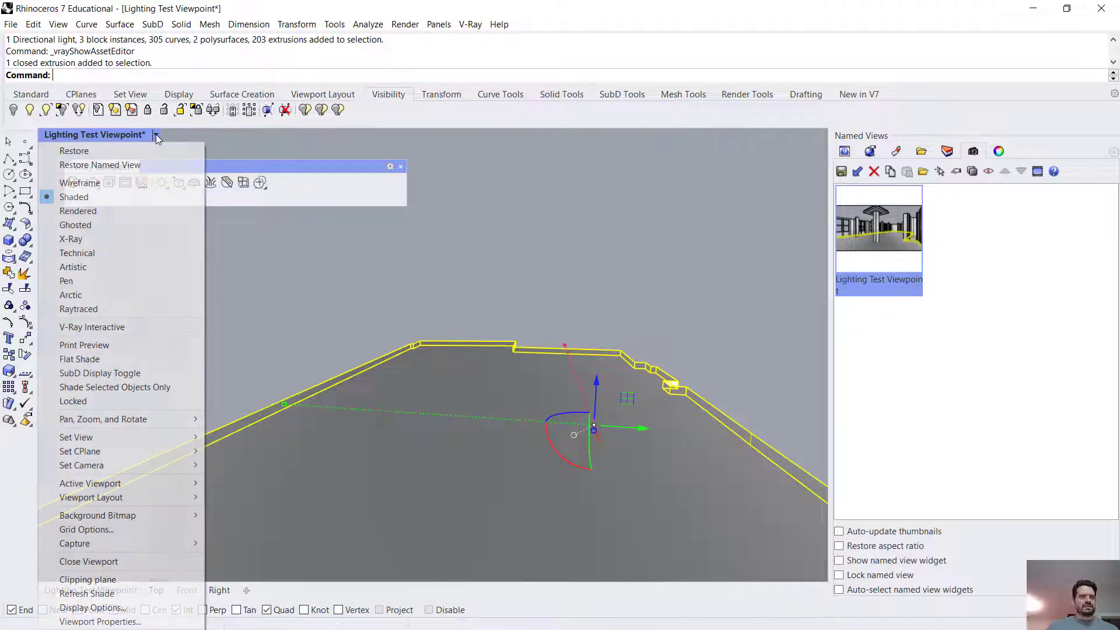
{"action": "left_click", "coordinate": [141, 210]}
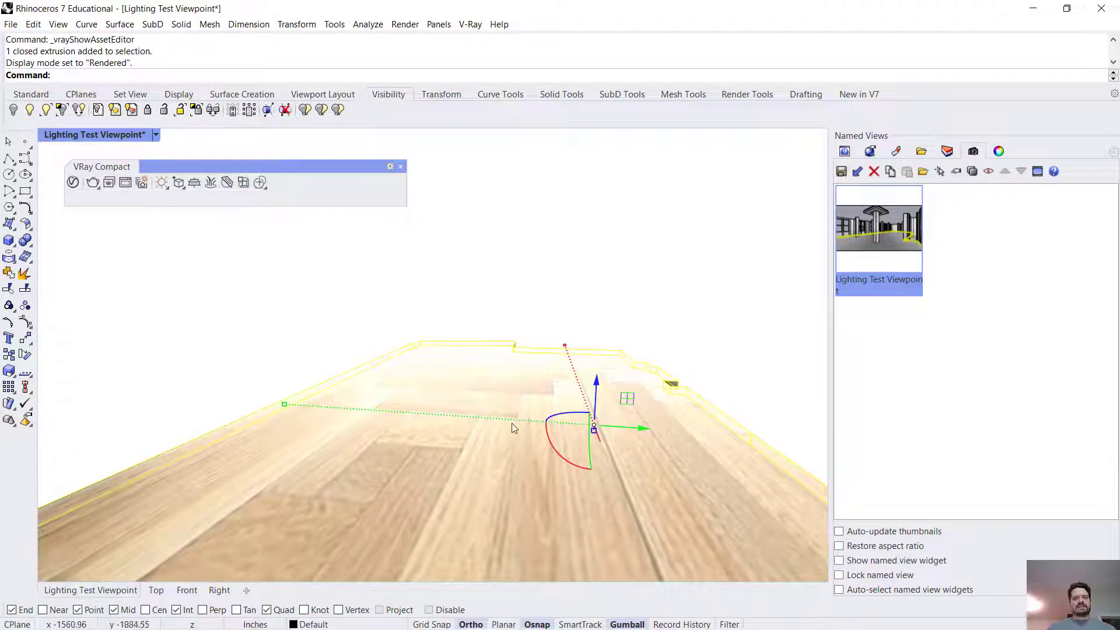
{"action": "right_click_drag", "start_coordinate": [490, 430], "coordinate": [475, 484]}
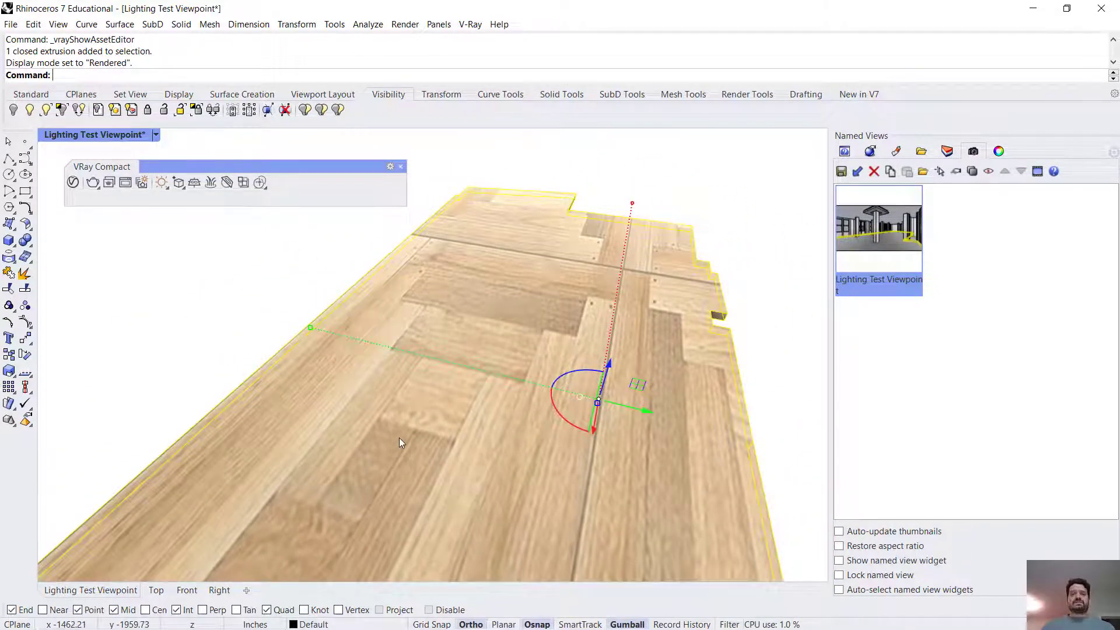
Step: Select the floor slab and open its texture mapping properties
{"action": "mouse_move", "coordinate": [399, 438]}
{"action": "right_mouse_down"}
{"action": "mouse_move", "coordinate": [455, 435]}
{"action": "mouse_move", "coordinate": [389, 419]}
{"action": "right_mouse_up"}
{"action": "scroll", "coordinate": [389, 418], "scroll_direction": "down", "scroll_amount": 1}
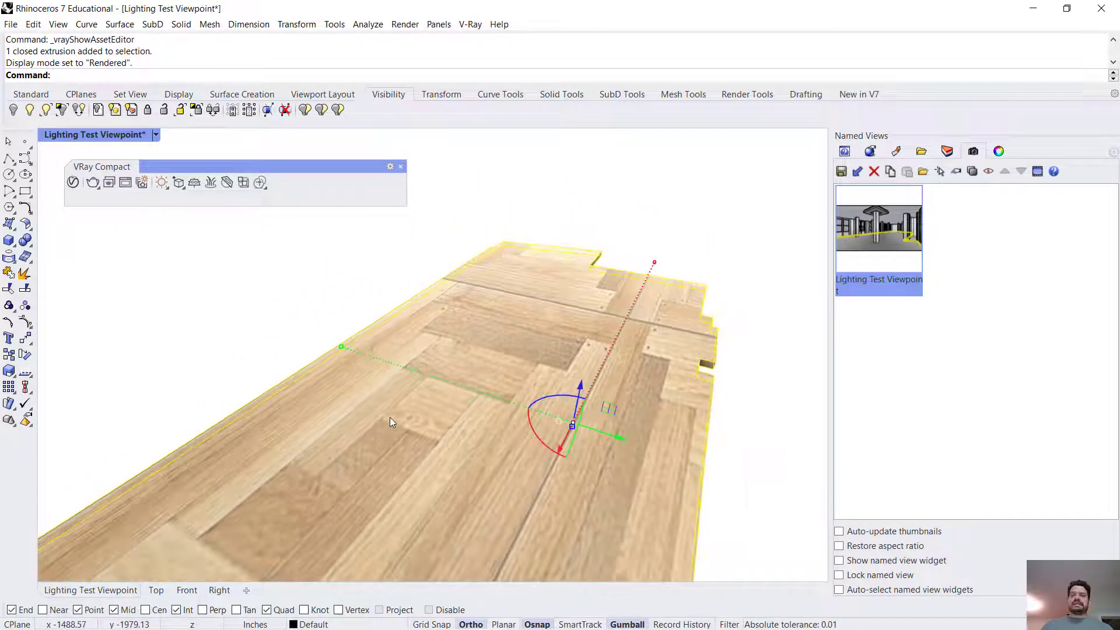
{"action": "scroll", "coordinate": [390, 418], "scroll_direction": "down", "scroll_amount": 3}
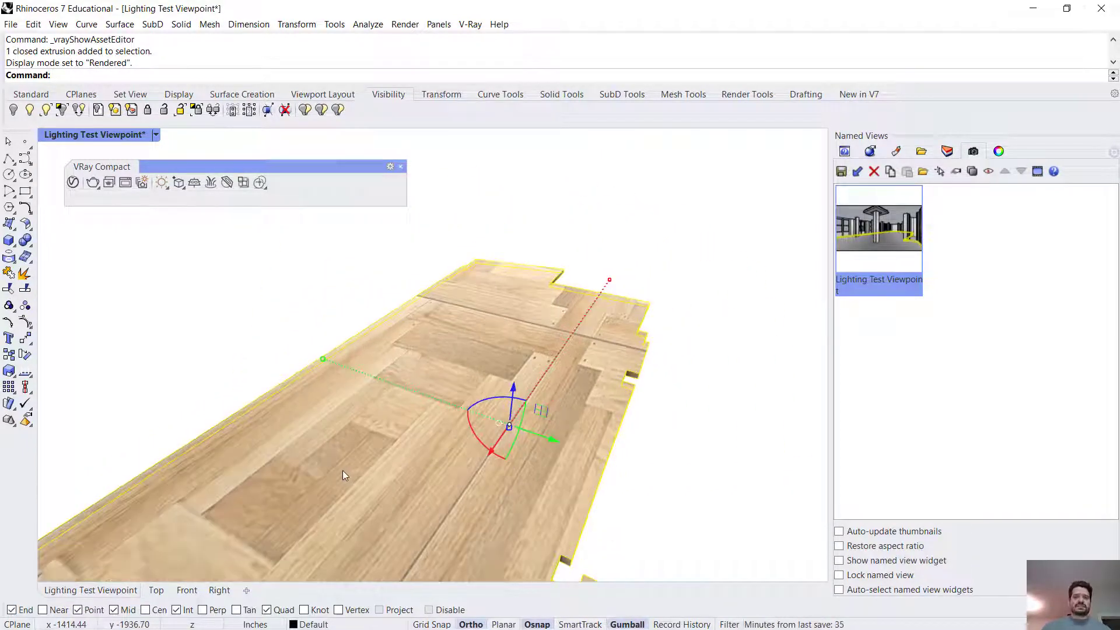
{"action": "mouse_move", "coordinate": [343, 475]}
{"action": "right_mouse_down"}
{"action": "mouse_move", "coordinate": [420, 483]}
{"action": "mouse_move", "coordinate": [370, 457]}
{"action": "mouse_move", "coordinate": [342, 463]}
{"action": "right_mouse_up"}
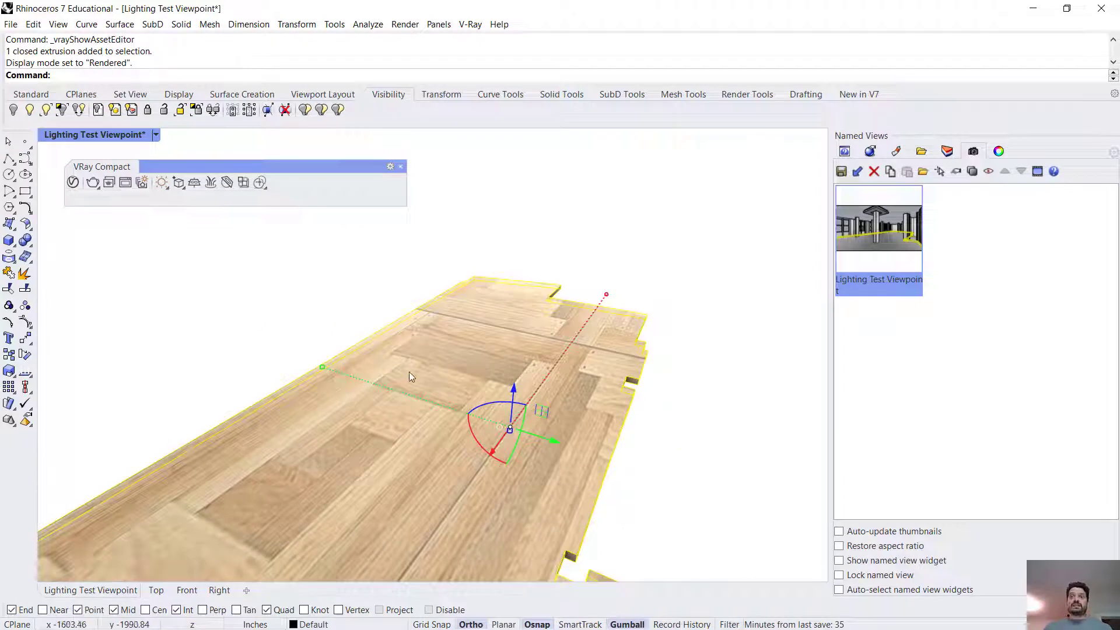
{"action": "left_click", "coordinate": [575, 243]}
{"action": "left_click", "coordinate": [506, 346]}
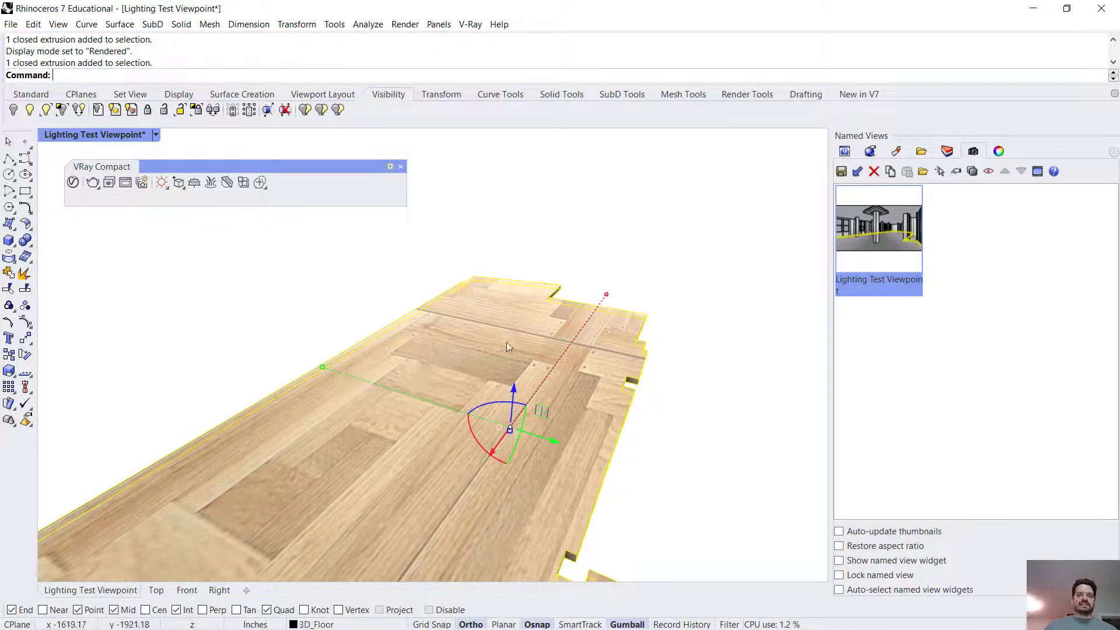
{"action": "left_click", "coordinate": [998, 151]}
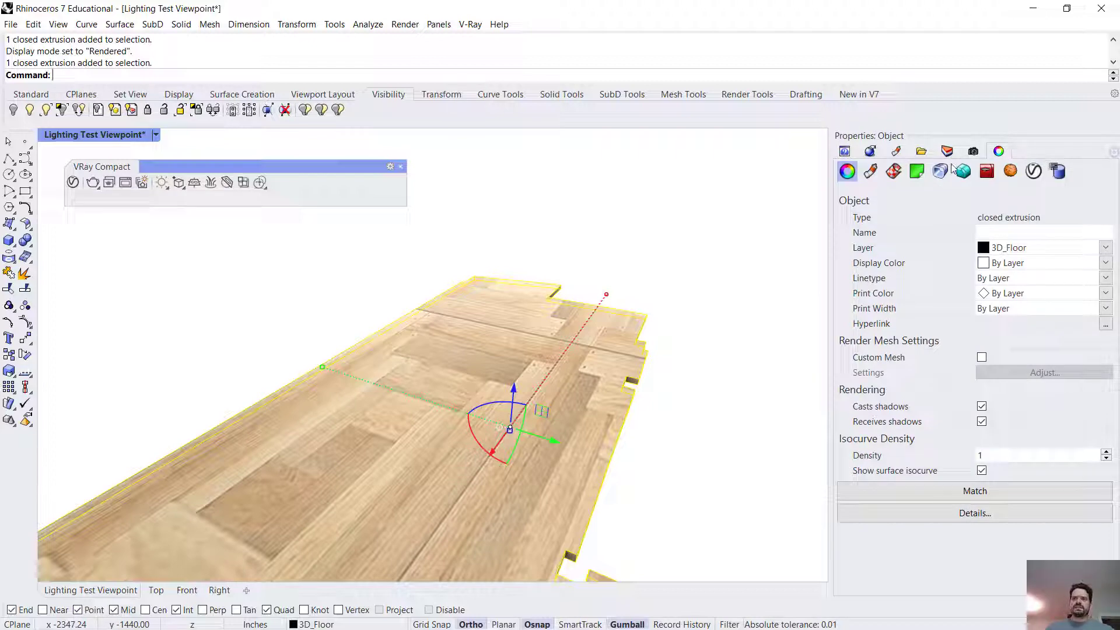
{"action": "left_click", "coordinate": [894, 172]}
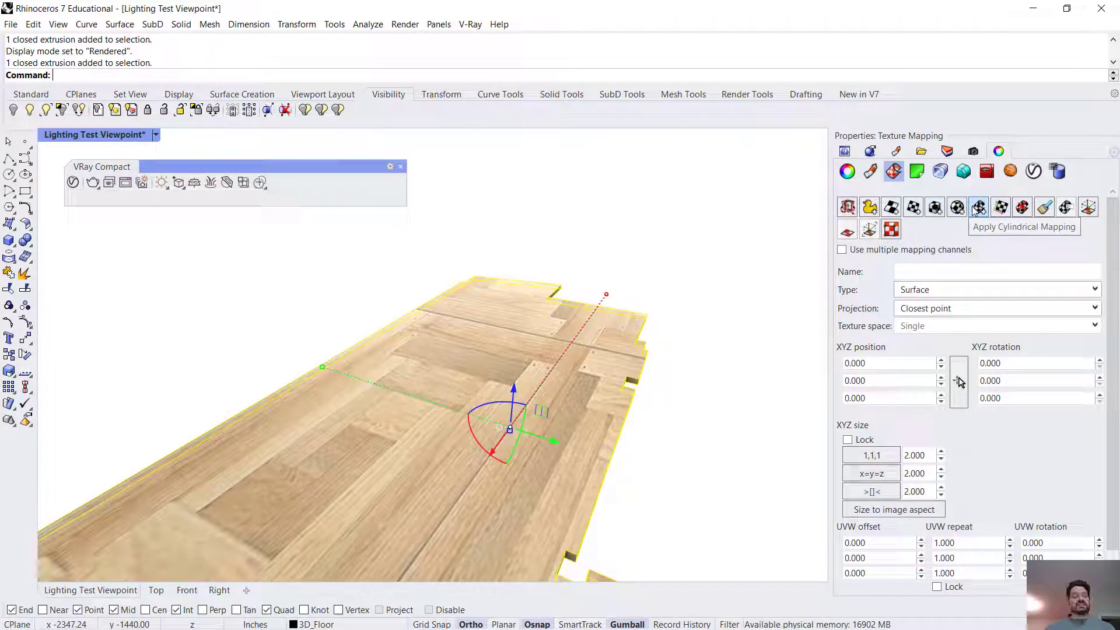
Step: Apply planar mapping to the floor slab using its bounding box, the CPlane coordinate system and the UV option
{"action": "left_click", "coordinate": [915, 209]}
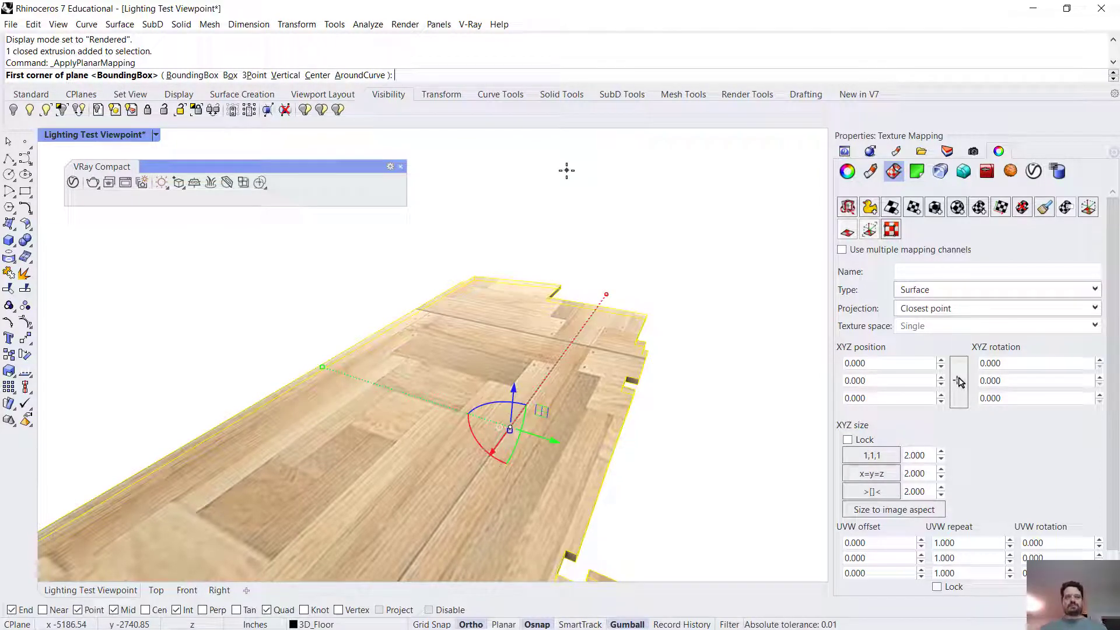
{"action": "key", "text": "Return"}
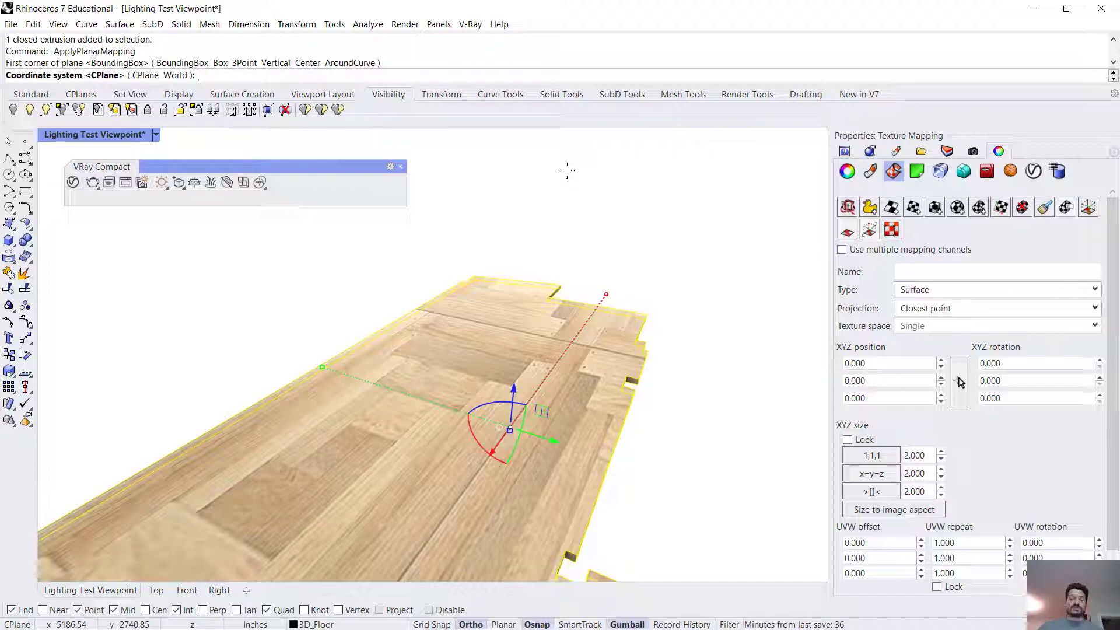
{"action": "key", "text": "Return"}
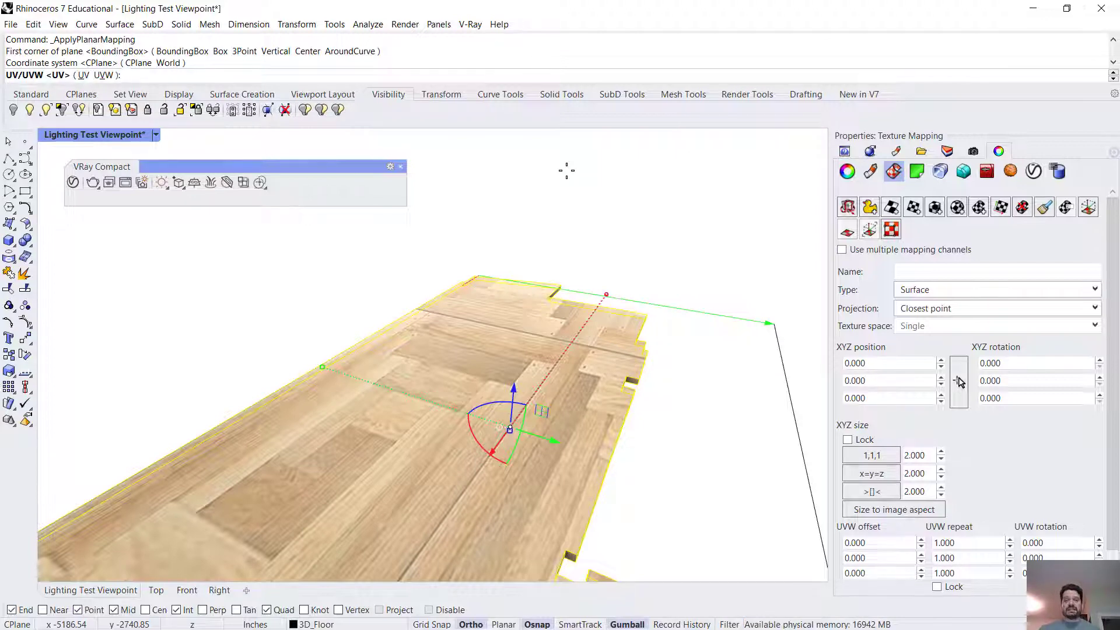
{"action": "key", "text": "Return"}
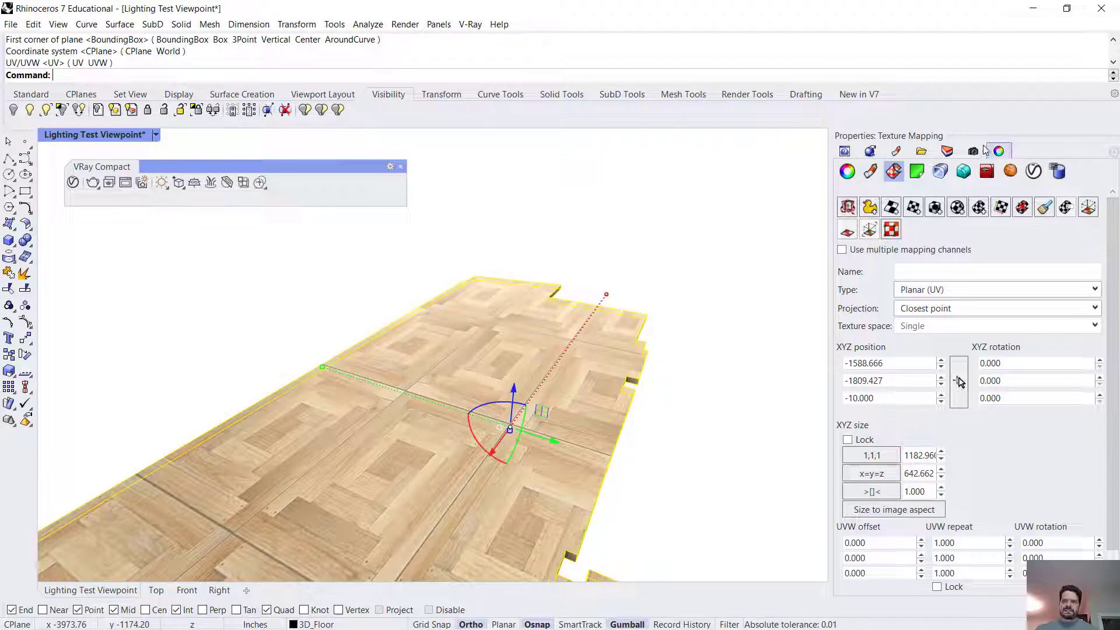
{"action": "left_click", "coordinate": [921, 290]}
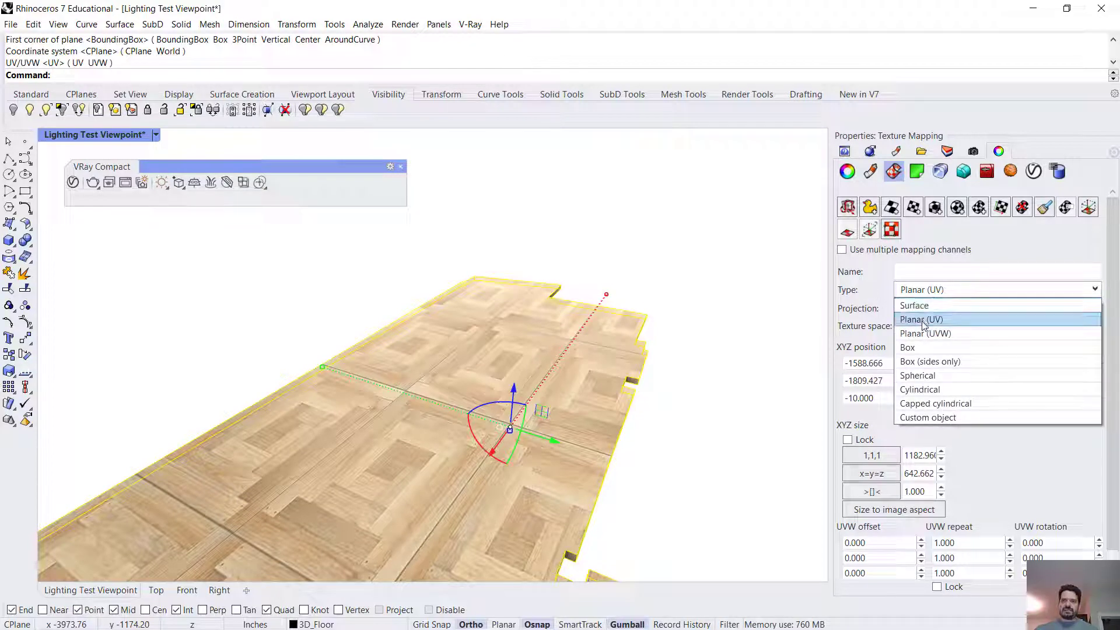
{"action": "left_click", "coordinate": [922, 321]}
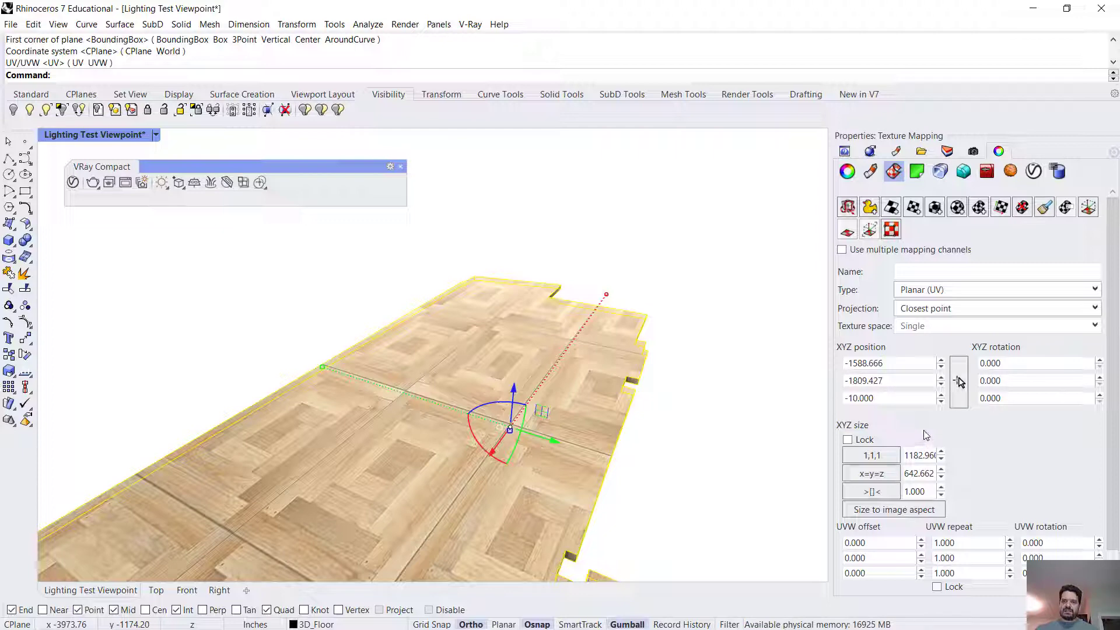
Step: Try an X mapping size of 642 on the floor slab, then 200 for both X and Y
{"action": "scroll", "coordinate": [1041, 458], "scroll_direction": "down", "scroll_amount": 1}
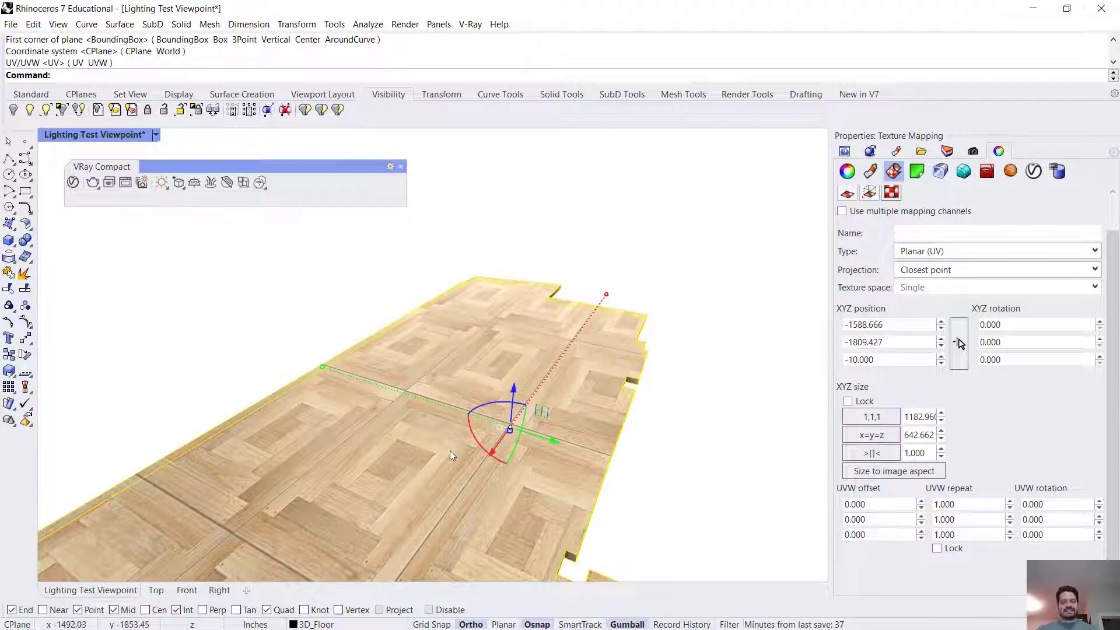
{"action": "double_click", "coordinate": [908, 415]}
{"action": "type", "text": "642"}
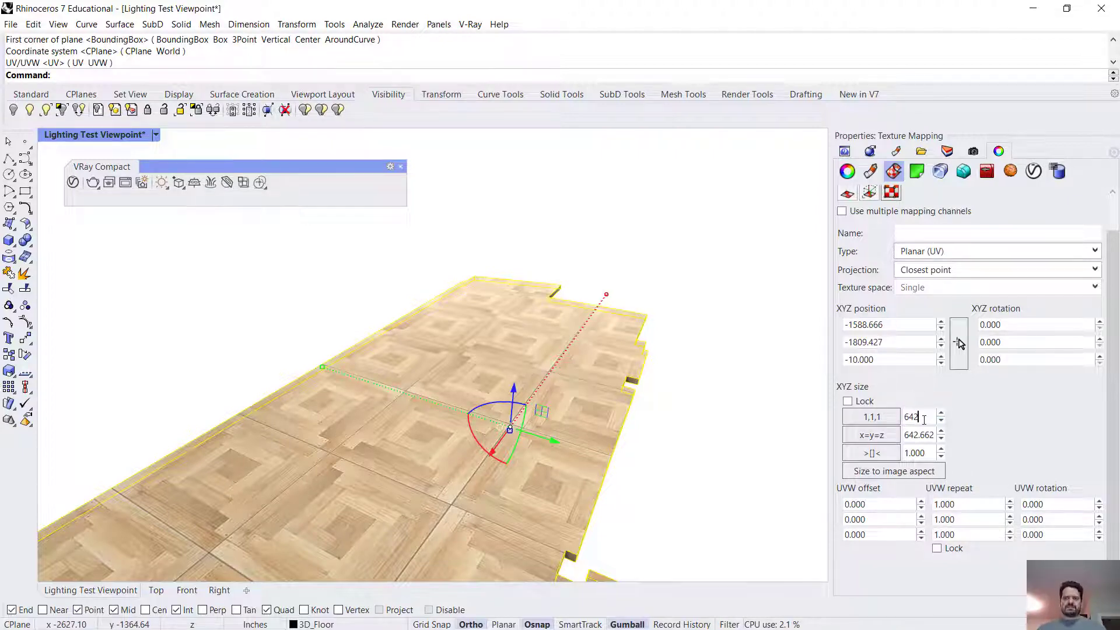
{"action": "left_click_drag", "start_coordinate": [924, 420], "coordinate": [856, 424]}
{"action": "type", "text": "200"}
{"action": "key", "text": "Tab"}
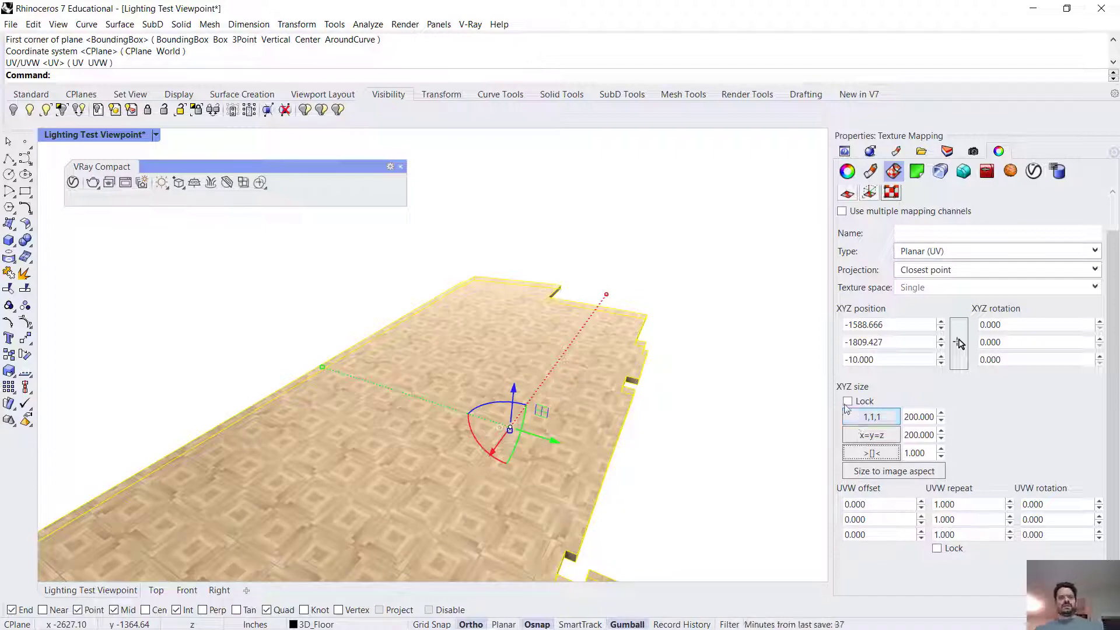
Step: Set the floor slab's texture mapping size to 175 in X and 175 in Y
{"action": "scroll", "coordinate": [391, 445], "scroll_direction": "up", "scroll_amount": 3}
{"action": "right_click_drag", "start_coordinate": [391, 437], "coordinate": [588, 441]}
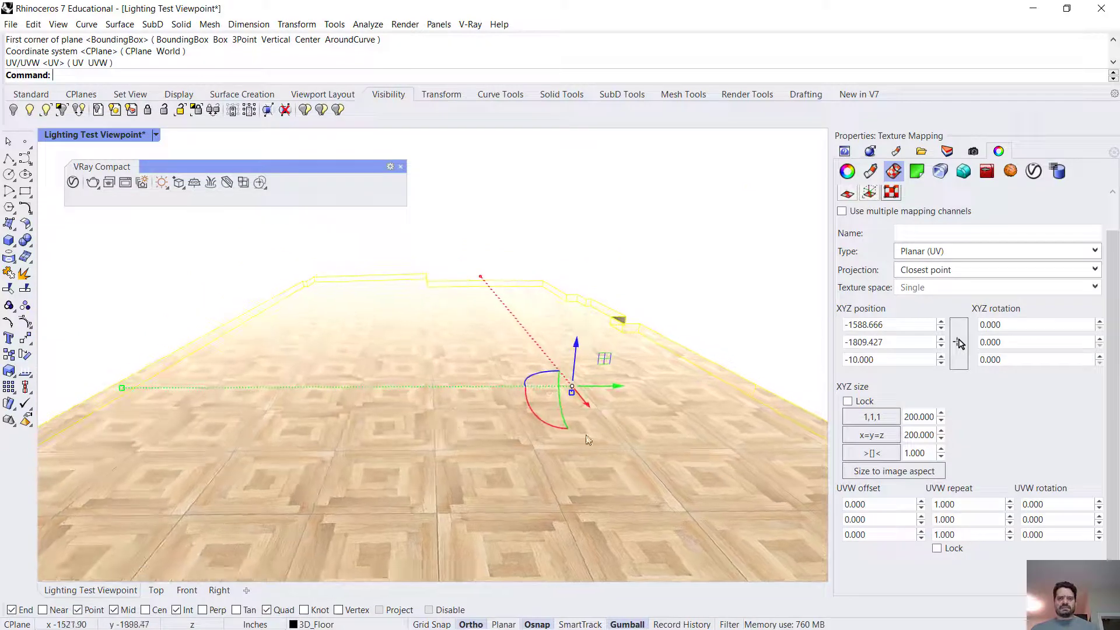
{"action": "left_click", "coordinate": [914, 418]}
{"action": "type", "text": "175"}
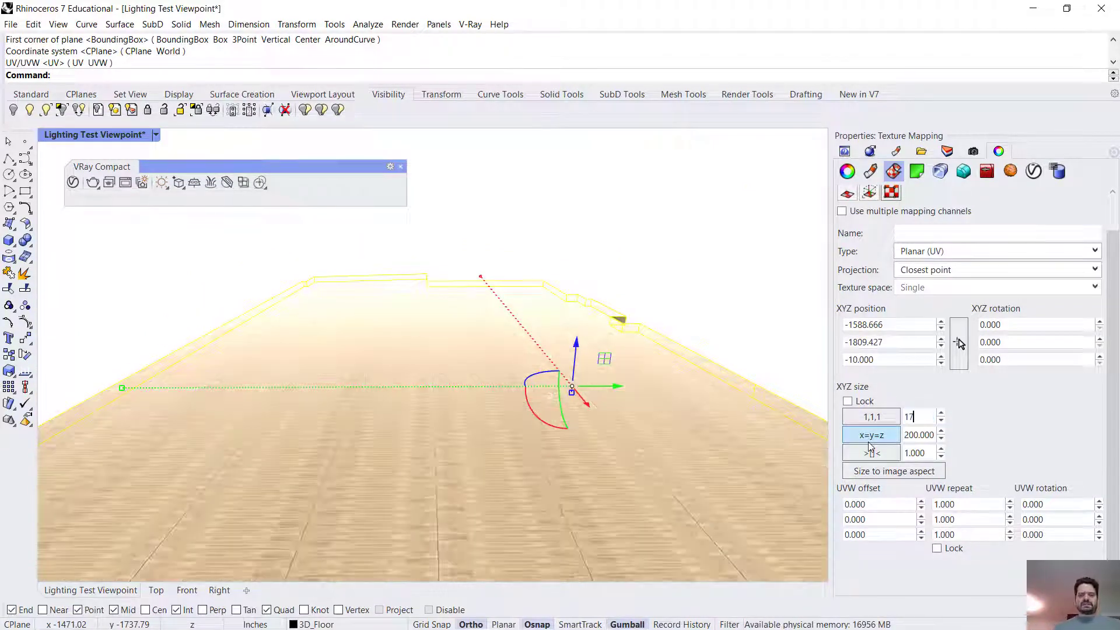
{"action": "key", "text": "Tab"}
{"action": "type", "text": "175"}
{"action": "key", "text": "Tab"}
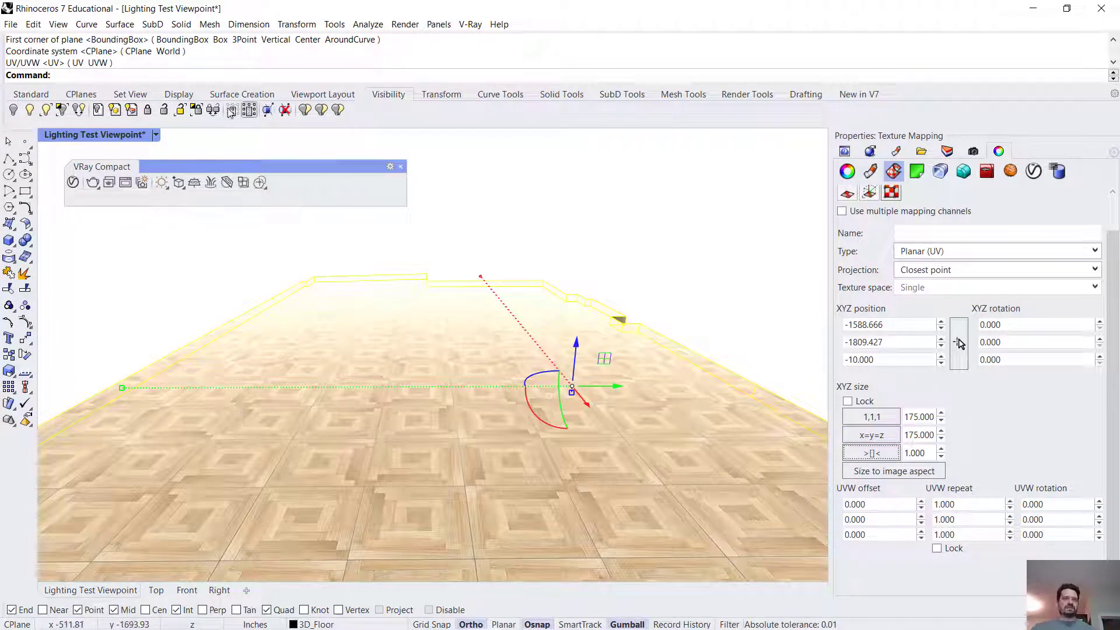
Step: Switch the viewport to Shaded display and show all hidden objects
{"action": "left_click", "coordinate": [155, 135]}
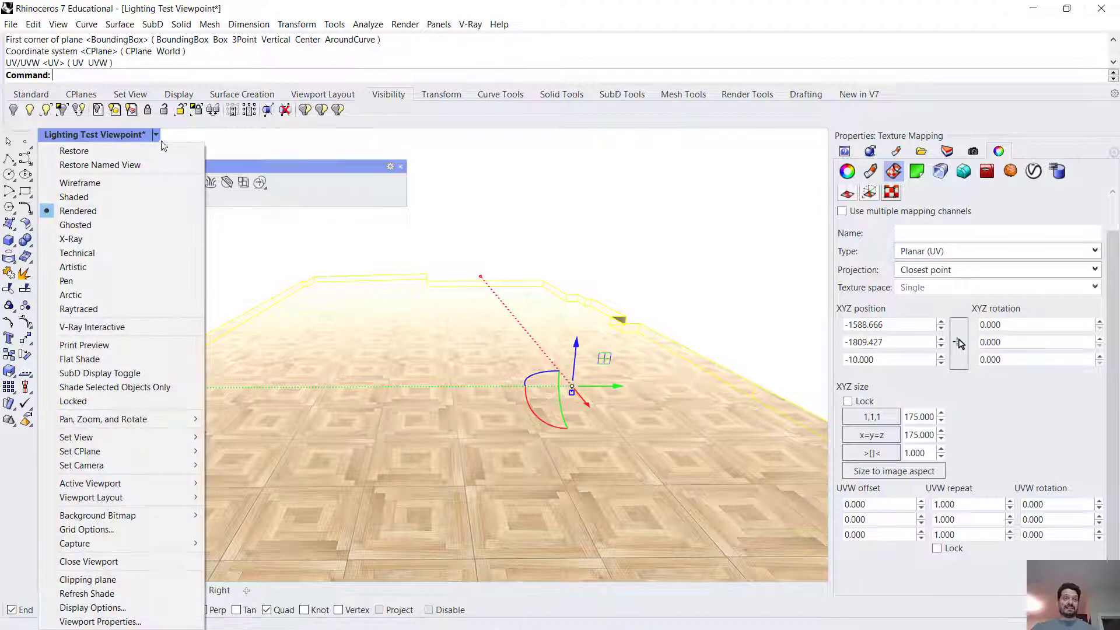
{"action": "left_click", "coordinate": [130, 196]}
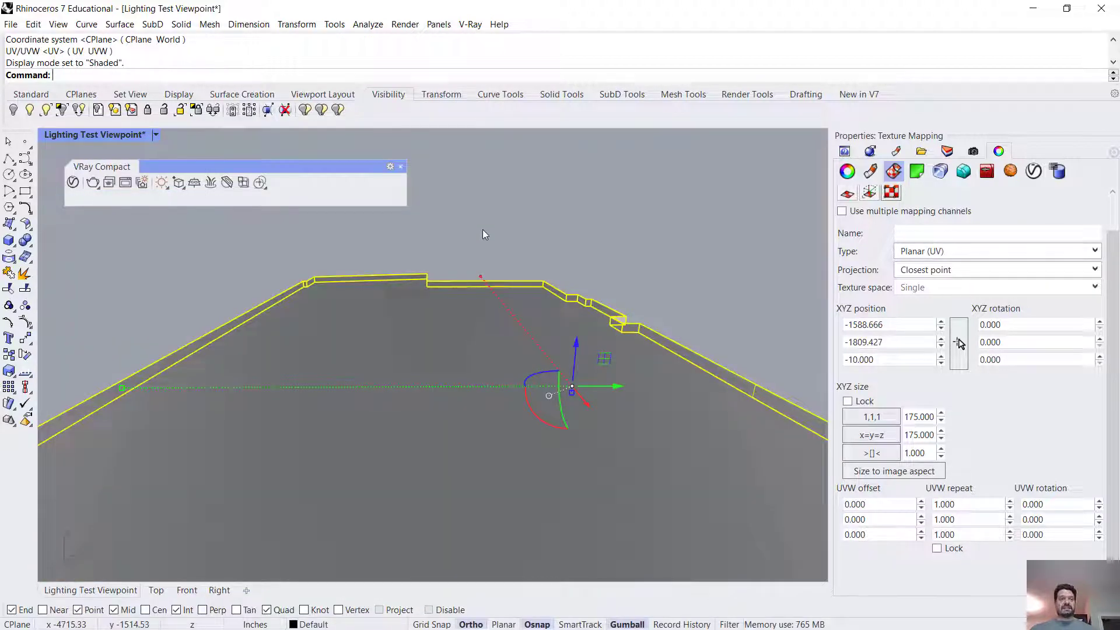
{"action": "key", "text": "Escape"}
{"action": "type", "text": "Show"}
{"action": "key", "text": "Return"}
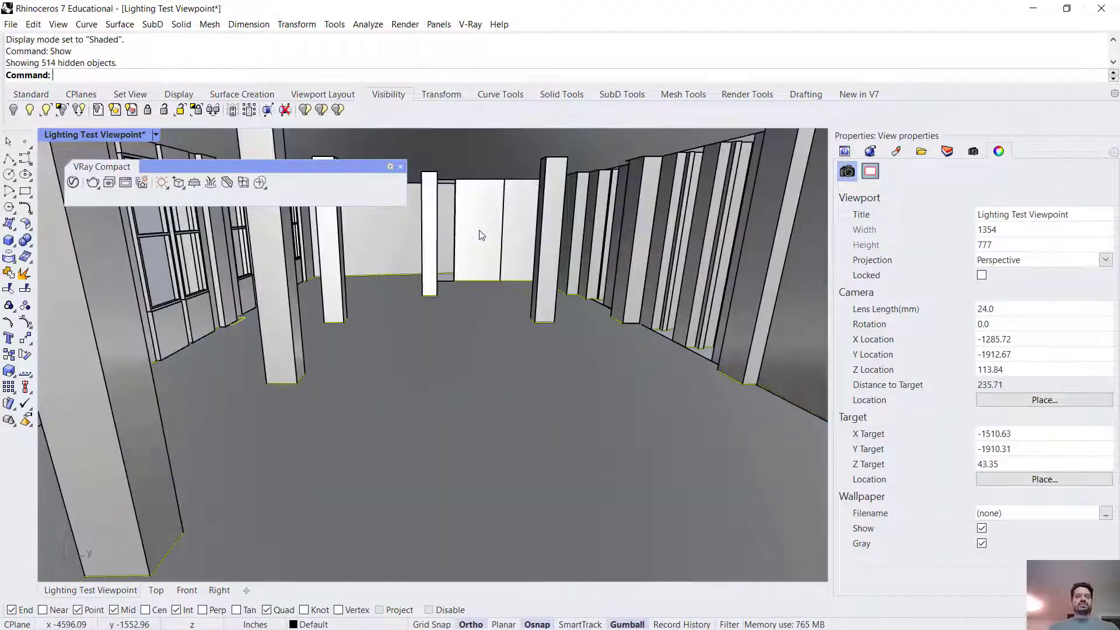
Step: Restore the named view "Lighting Test Viewpoint" and start a V-Ray production render of it
{"action": "left_click", "coordinate": [973, 151]}
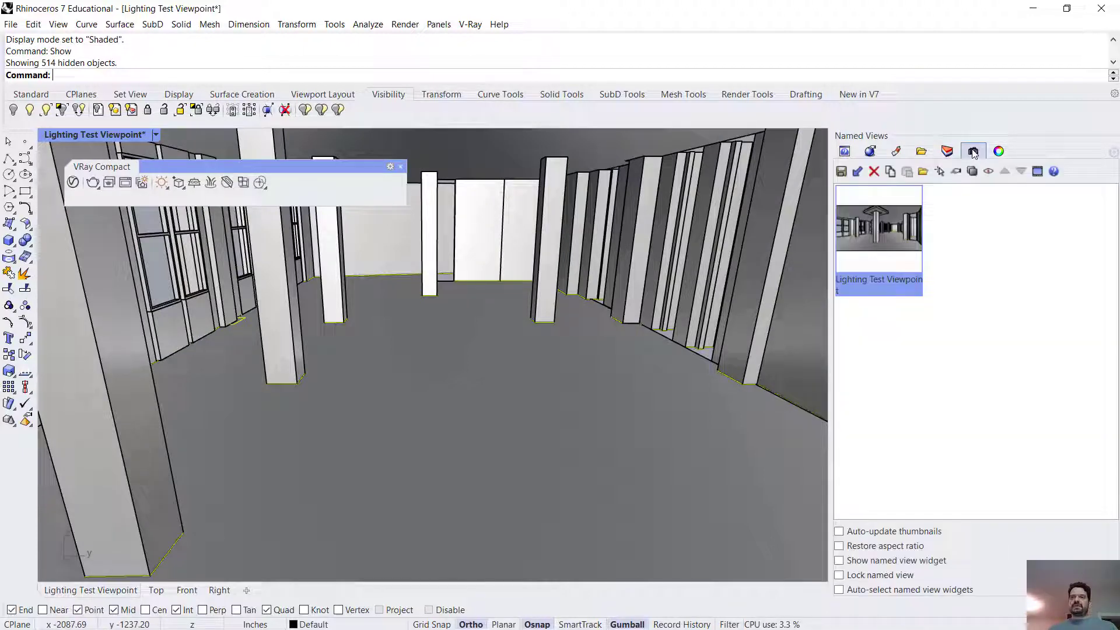
{"action": "double_click", "coordinate": [903, 235]}
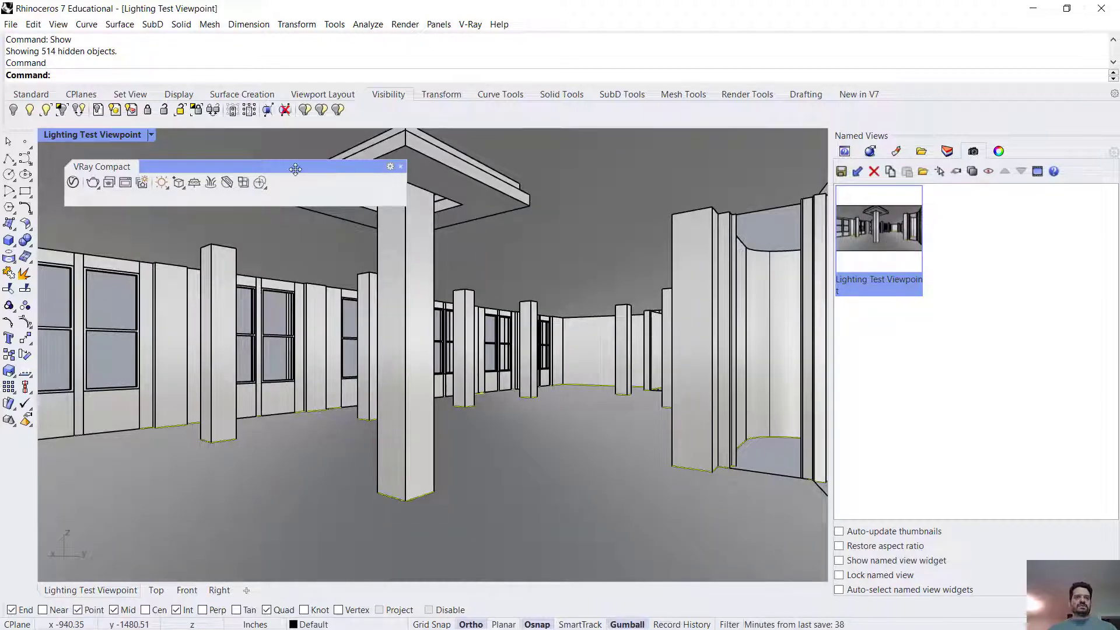
{"action": "left_click_drag", "start_coordinate": [298, 168], "coordinate": [276, 170]}
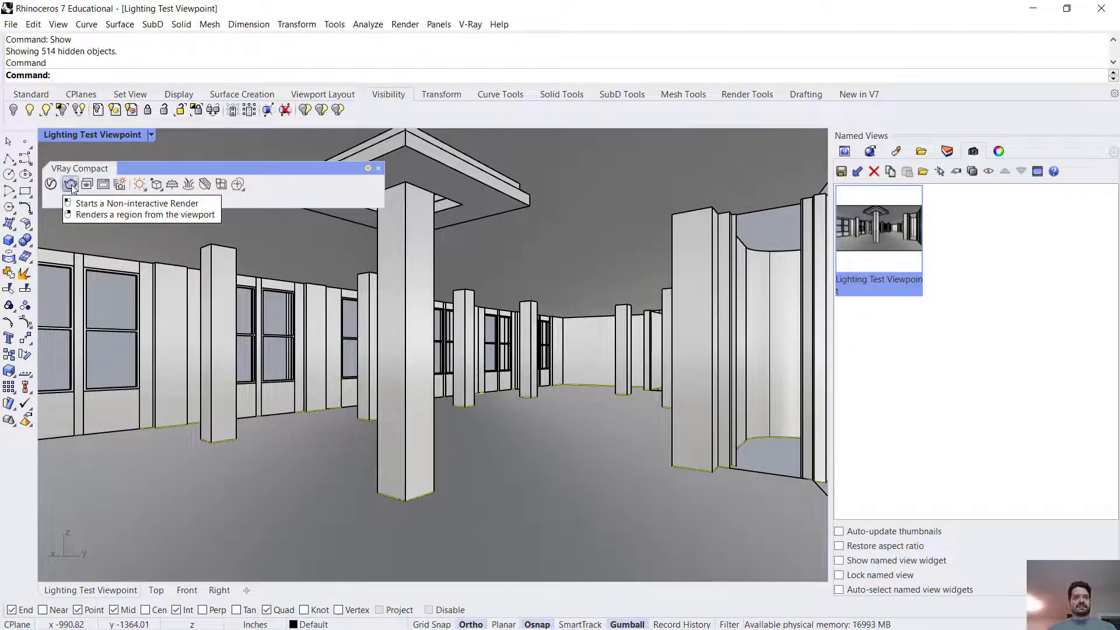
{"action": "left_click", "coordinate": [51, 184]}
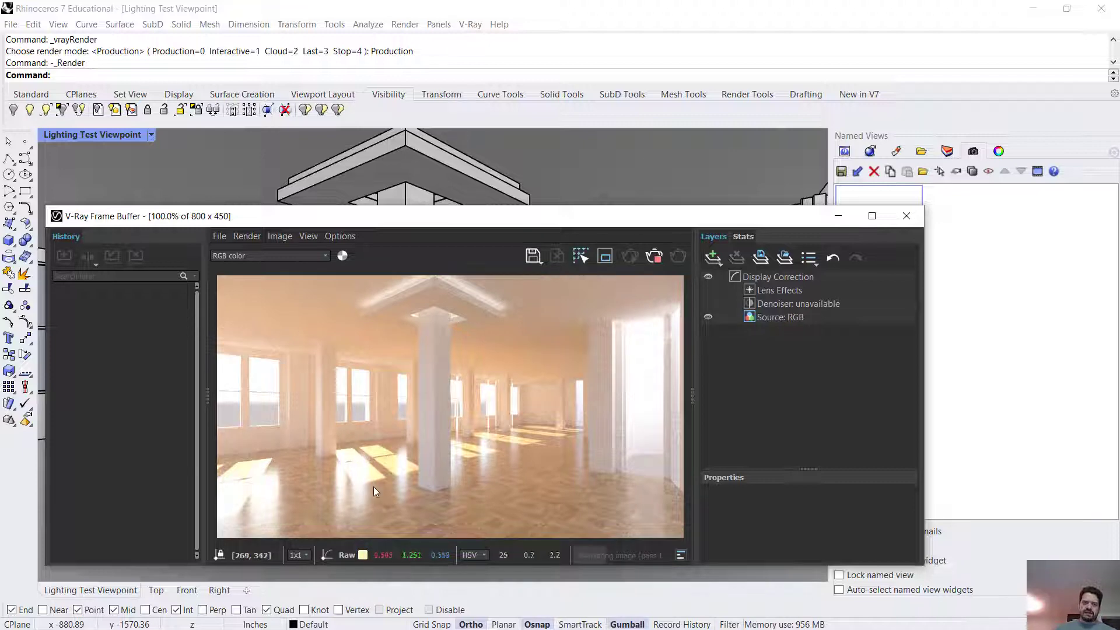
Step: Examine the wood floor's texture and reflections up close in the rendered image, then close the frame buffer
{"action": "scroll", "coordinate": [491, 509], "scroll_direction": "up", "scroll_amount": 2}
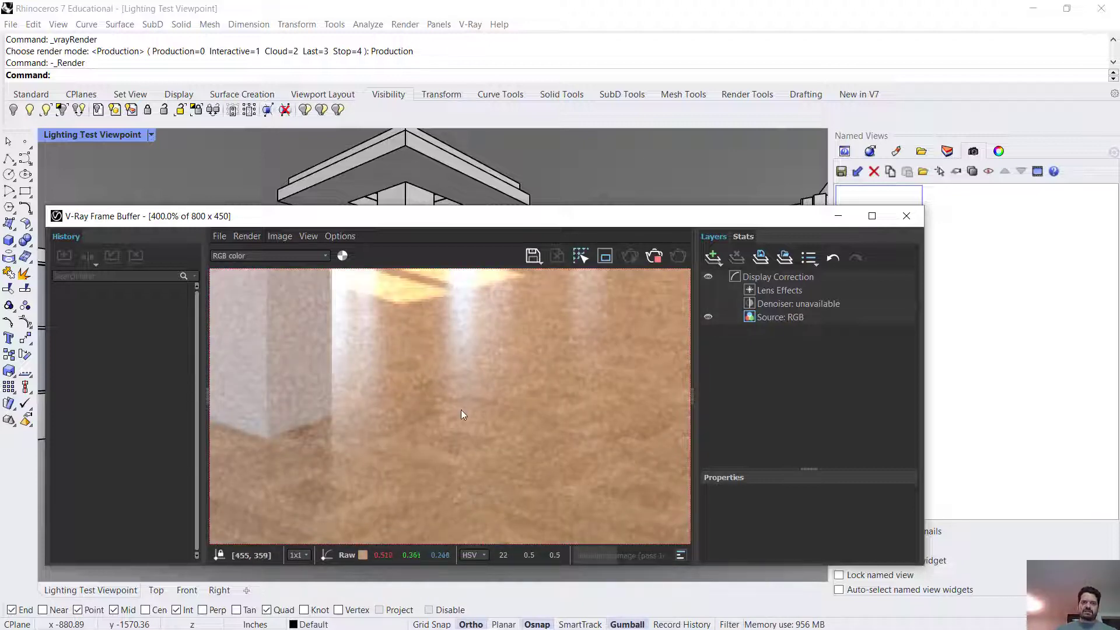
{"action": "middle_click_drag", "start_coordinate": [461, 409], "coordinate": [583, 401]}
{"action": "middle_click_drag", "start_coordinate": [385, 449], "coordinate": [597, 406]}
{"action": "middle_click_drag", "start_coordinate": [339, 407], "coordinate": [465, 395]}
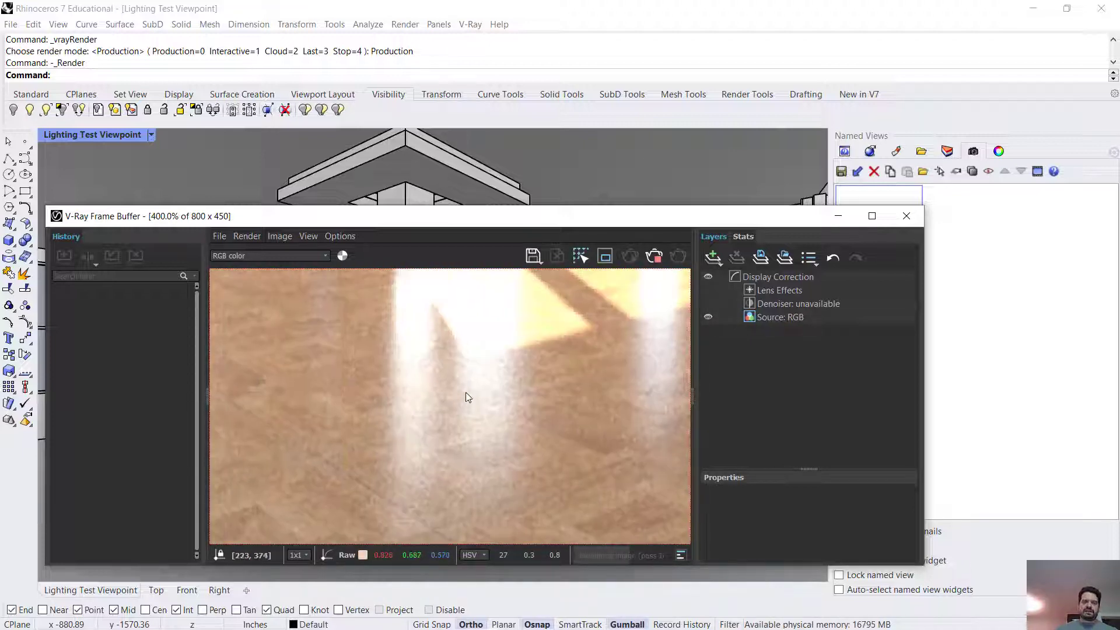
{"action": "middle_click_drag", "start_coordinate": [347, 375], "coordinate": [492, 485]}
{"action": "scroll", "coordinate": [467, 421], "scroll_direction": "down", "scroll_amount": 1}
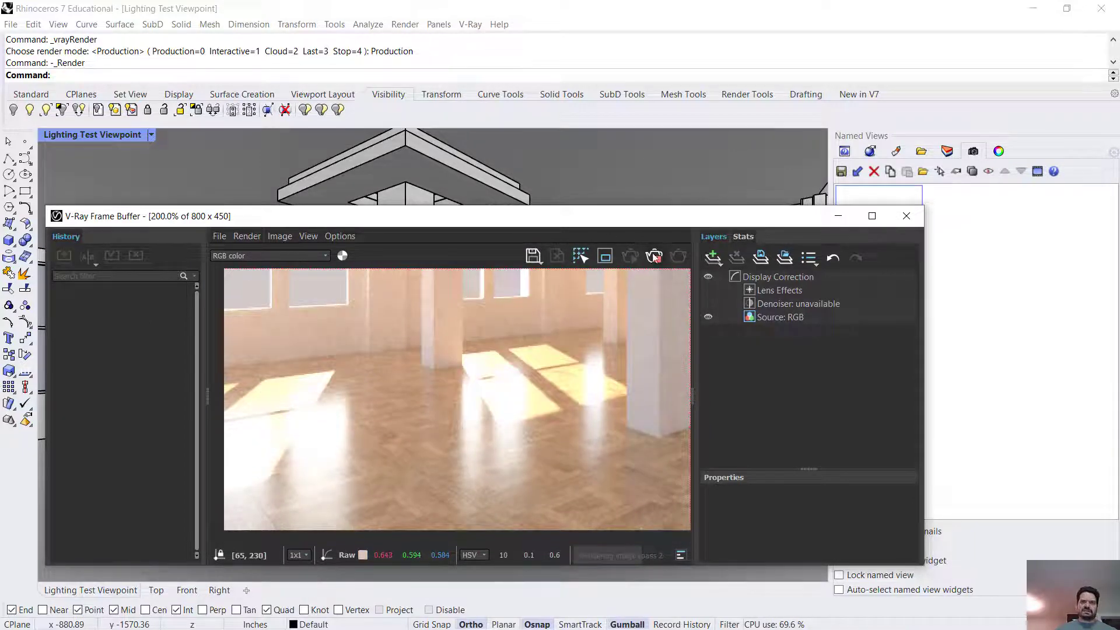
{"action": "left_click", "coordinate": [907, 216]}
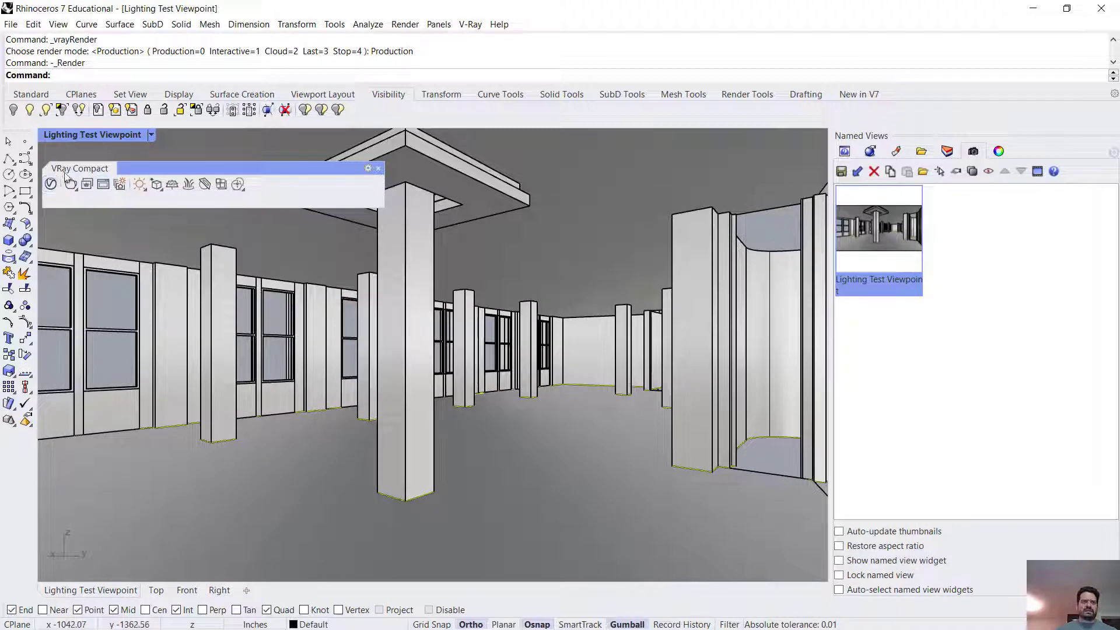
Step: Set the V-Ray render output image width to 2400 with the 16:9 widescreen aspect ratio
{"action": "left_click", "coordinate": [51, 183]}
{"action": "left_click", "coordinate": [362, 86]}
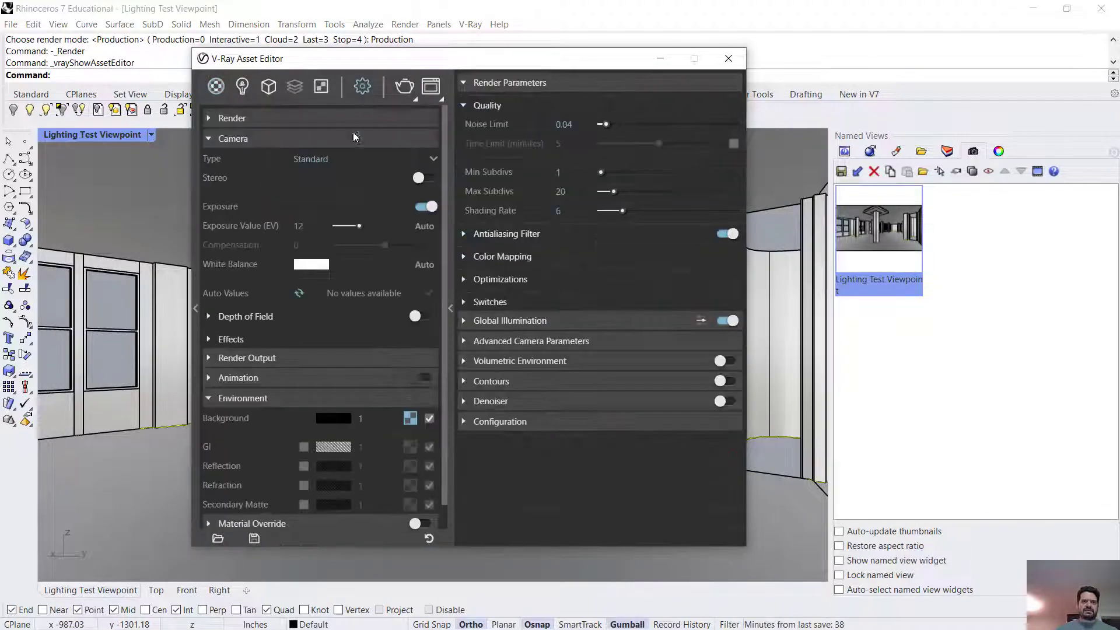
{"action": "left_click", "coordinate": [213, 139]}
{"action": "left_click", "coordinate": [214, 155]}
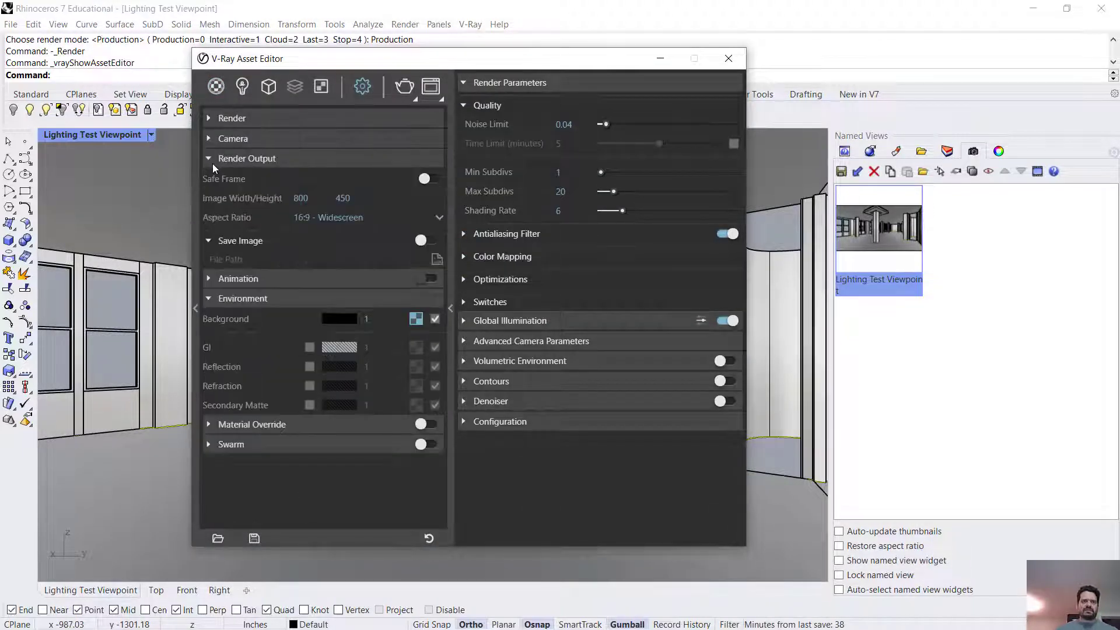
{"action": "type", "text": "2"}
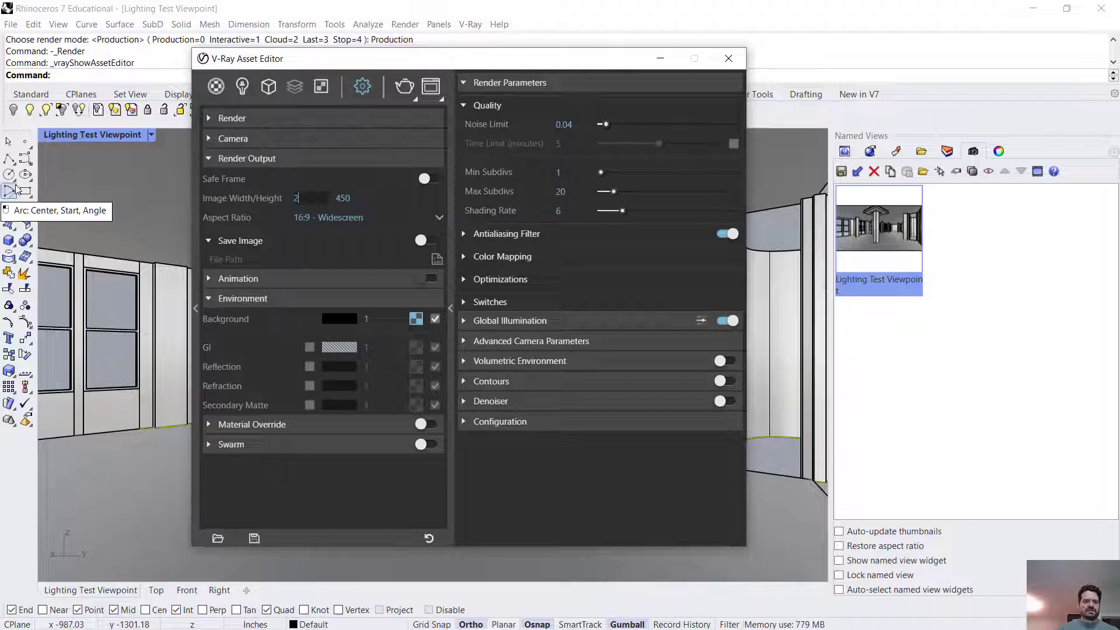
{"action": "type", "text": "400"}
{"action": "key", "text": "Return"}
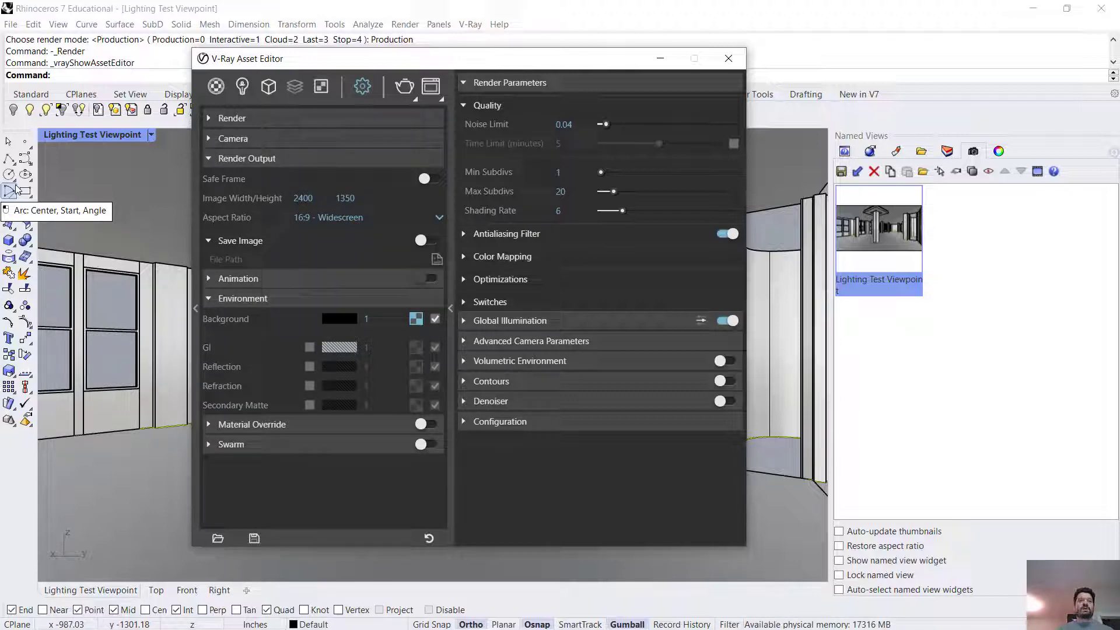
Step: Render the viewpoint again at the higher resolution and reposition the frame buffer window
{"action": "left_click", "coordinate": [399, 91]}
{"action": "left_click_drag", "start_coordinate": [551, 214], "coordinate": [578, 131]}
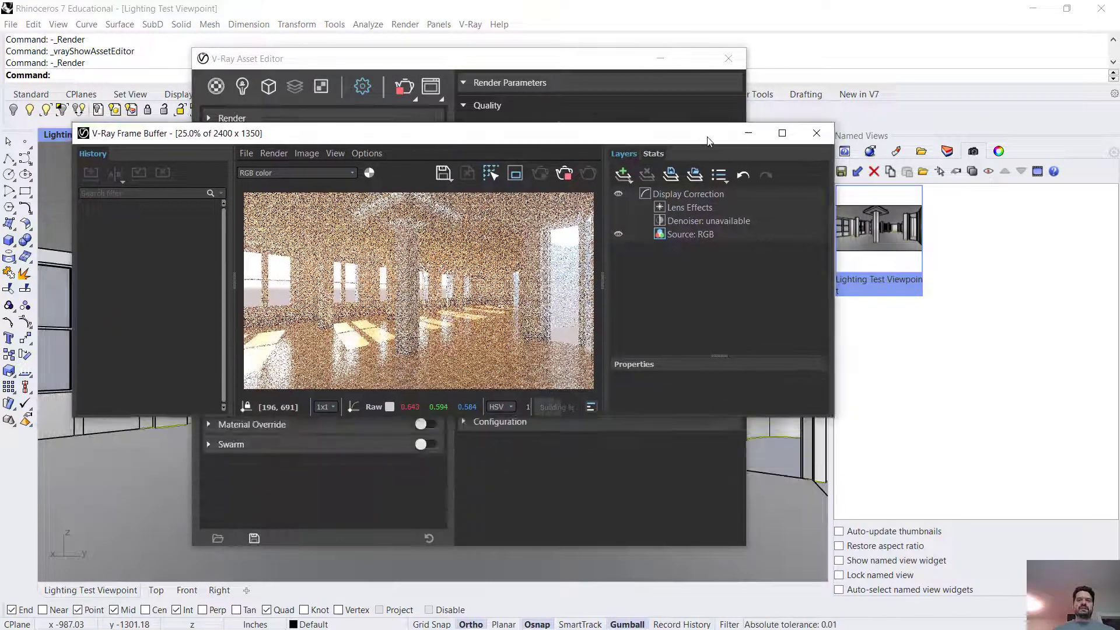
{"action": "left_click", "coordinate": [516, 175]}
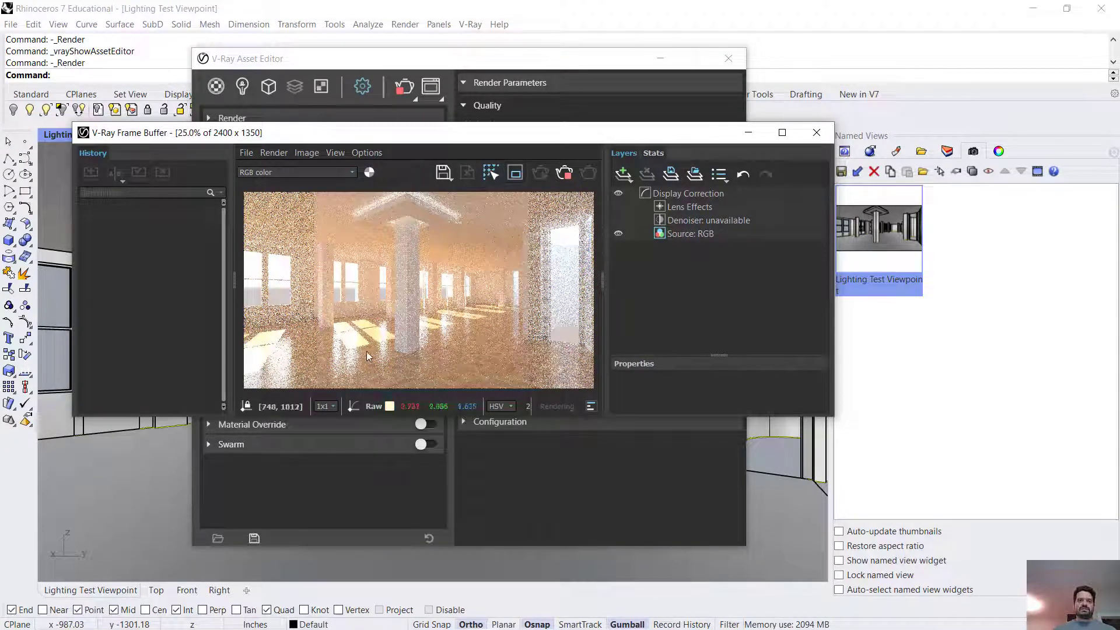
Step: Stop the render, fit the render region around the sunlit floor beside the front column, and render only that region
{"action": "left_click_drag", "start_coordinate": [387, 365], "coordinate": [394, 367]}
{"action": "left_click", "coordinate": [564, 173]}
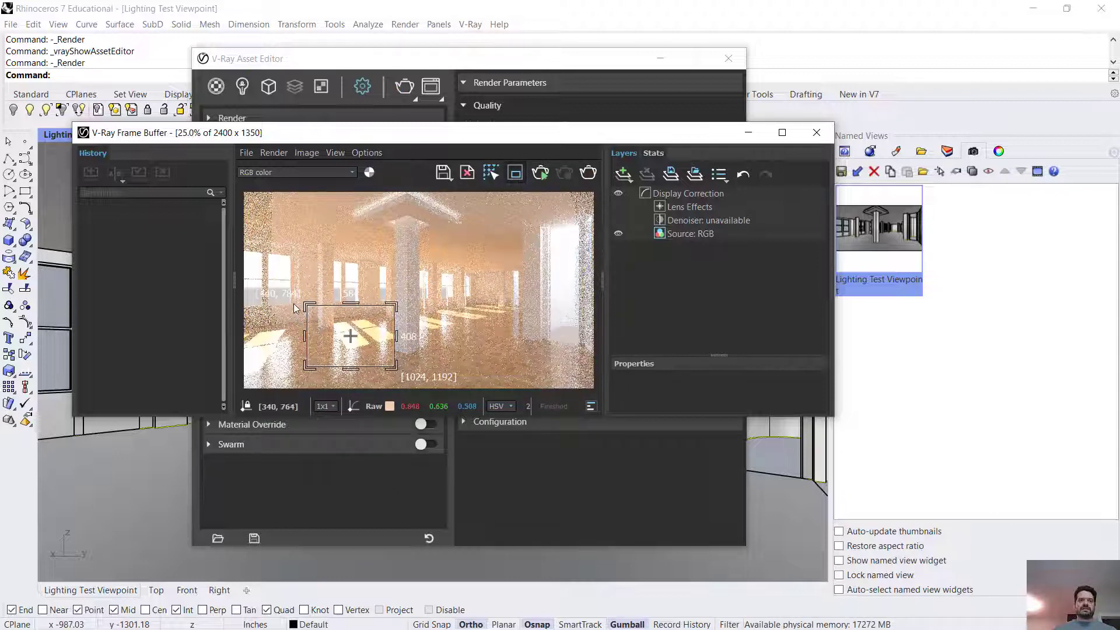
{"action": "left_click_drag", "start_coordinate": [307, 331], "coordinate": [280, 331]}
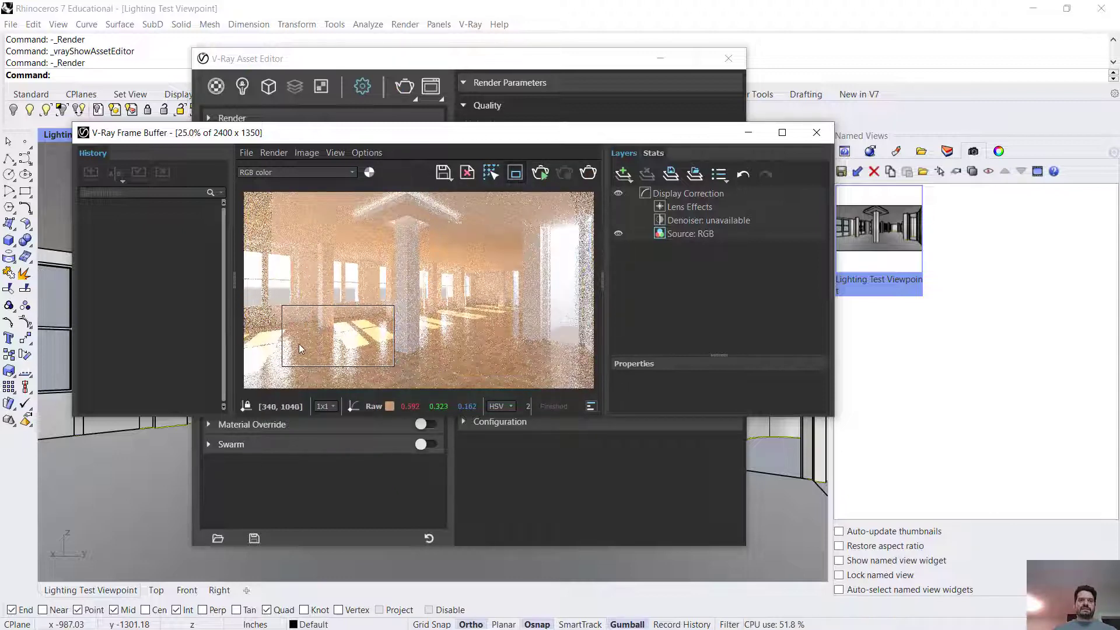
{"action": "left_click_drag", "start_coordinate": [338, 369], "coordinate": [338, 380]}
{"action": "left_click_drag", "start_coordinate": [339, 344], "coordinate": [362, 354]}
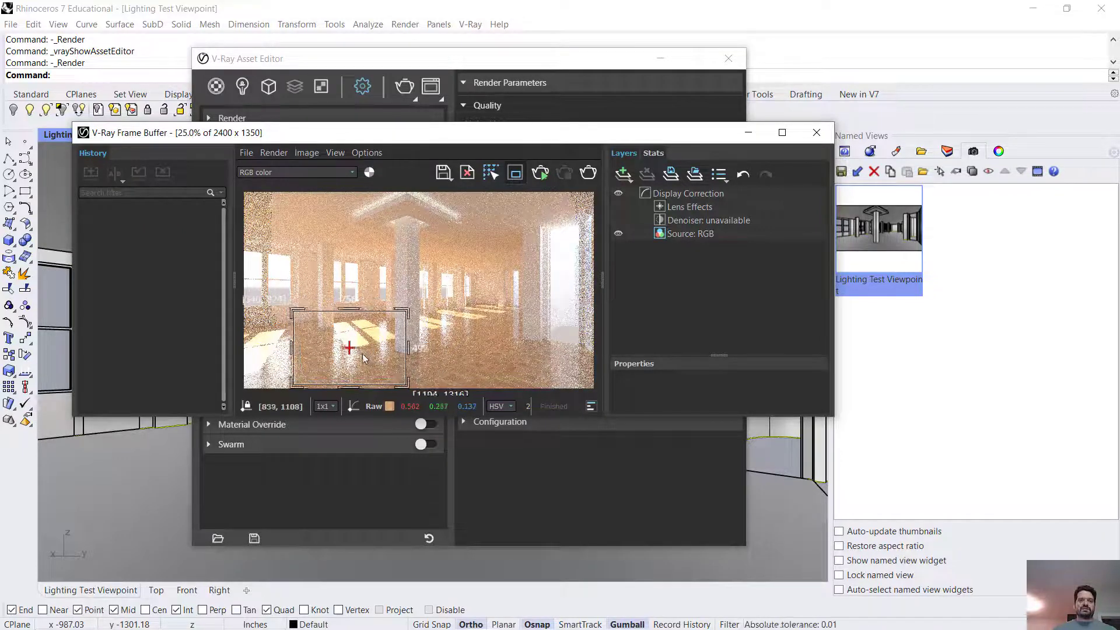
{"action": "left_click", "coordinate": [589, 178]}
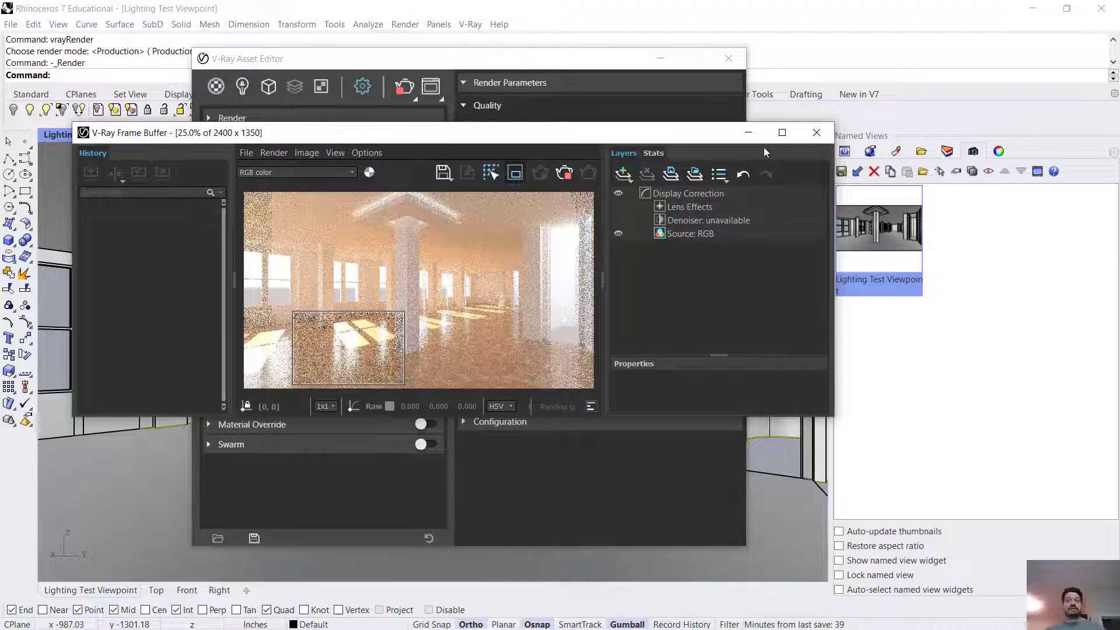
Step: Examine the wood floor's grain and window reflections up close in the region render, then stop it and close the frame buffer
{"action": "left_click", "coordinate": [778, 132]}
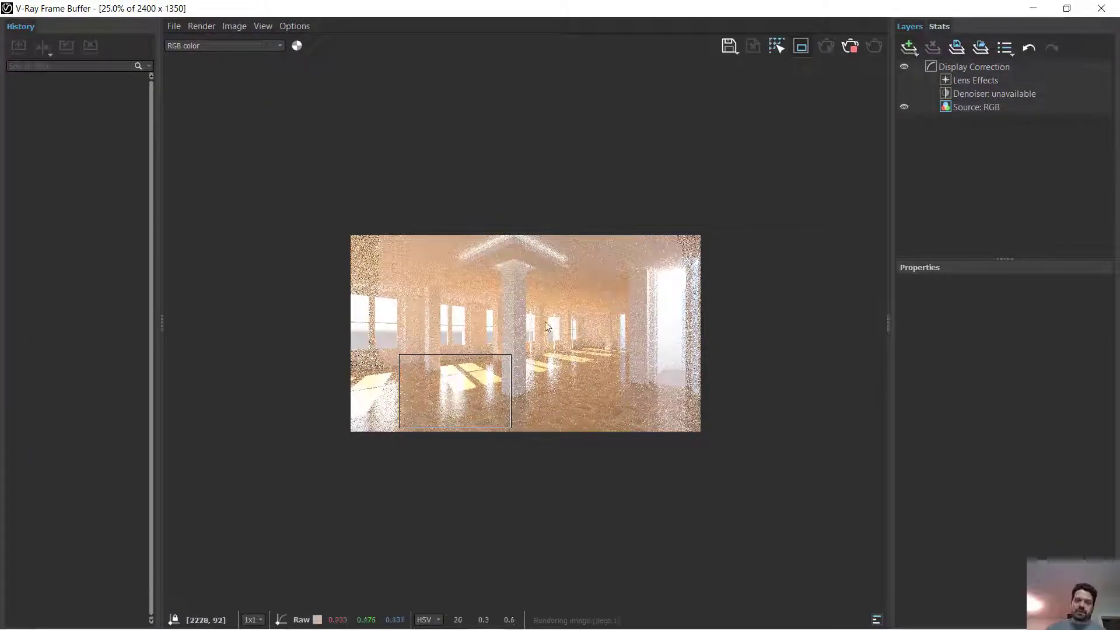
{"action": "scroll", "coordinate": [438, 402], "scroll_direction": "up", "scroll_amount": 1}
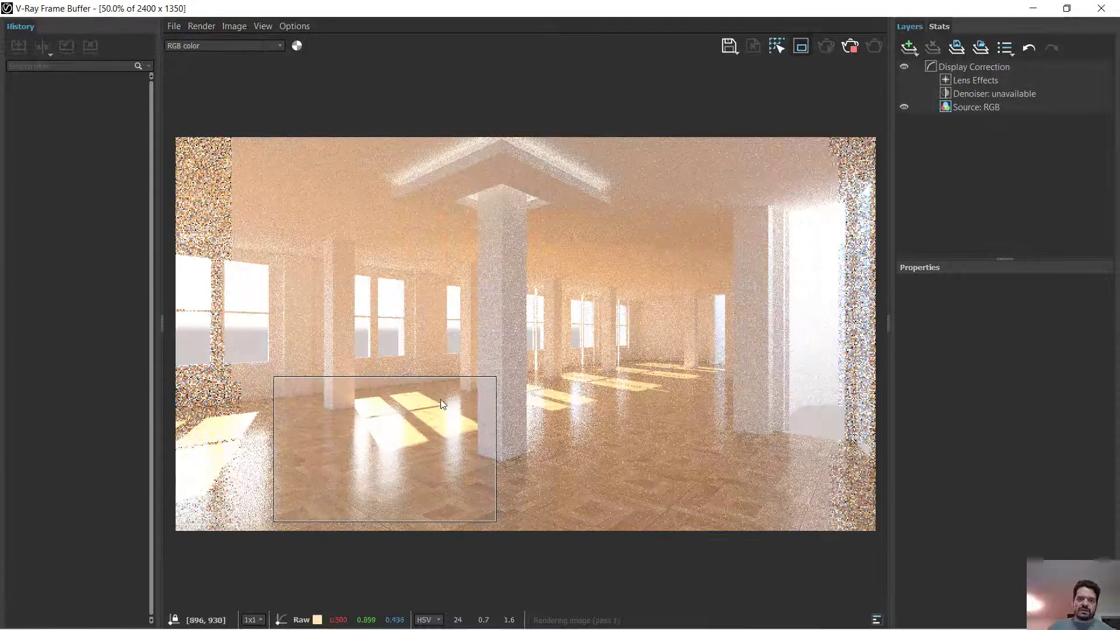
{"action": "scroll", "coordinate": [352, 496], "scroll_direction": "up", "scroll_amount": 1}
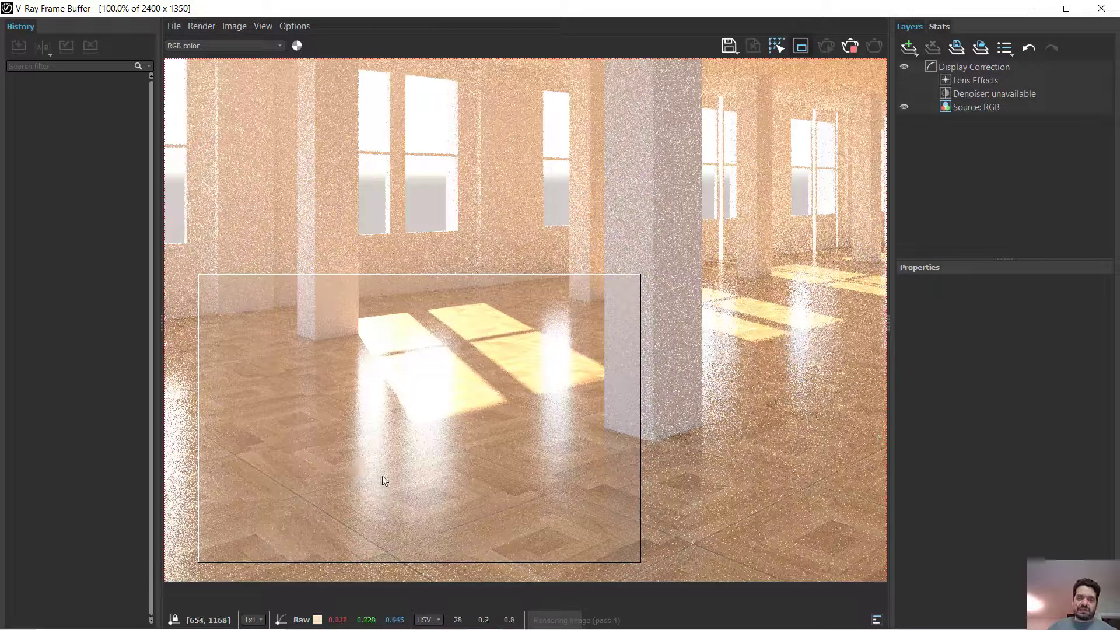
{"action": "scroll", "coordinate": [383, 475], "scroll_direction": "up", "scroll_amount": 1}
{"action": "middle_click_drag", "start_coordinate": [383, 472], "coordinate": [625, 488]}
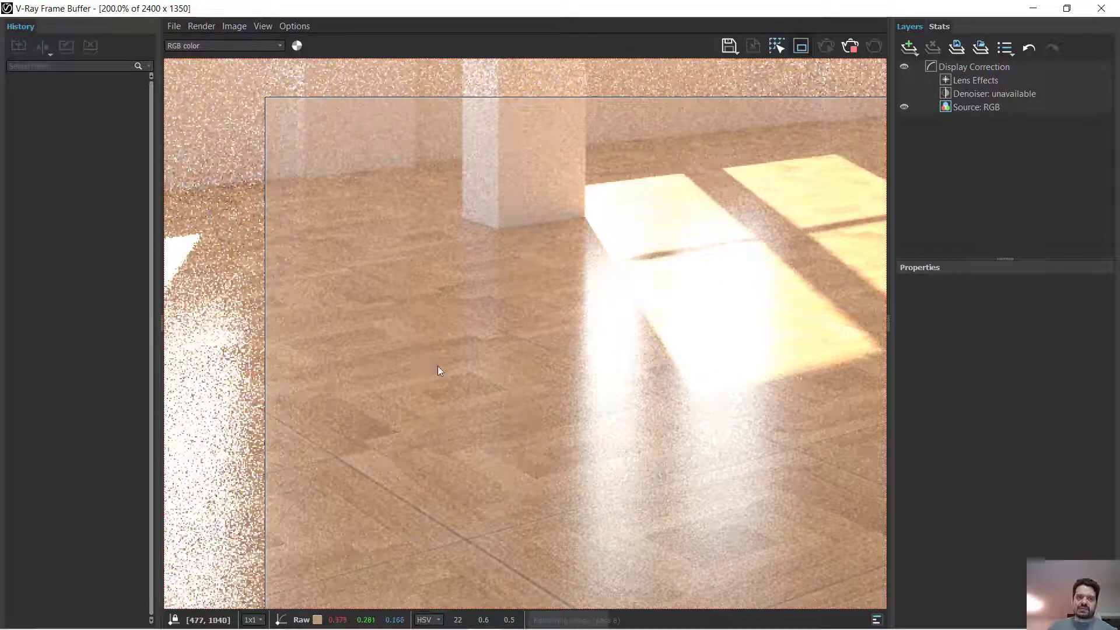
{"action": "middle_click_drag", "start_coordinate": [437, 366], "coordinate": [449, 373]}
{"action": "middle_click_drag", "start_coordinate": [512, 387], "coordinate": [408, 415]}
{"action": "middle_click_drag", "start_coordinate": [497, 387], "coordinate": [505, 423]}
{"action": "middle_click_drag", "start_coordinate": [427, 391], "coordinate": [545, 374]}
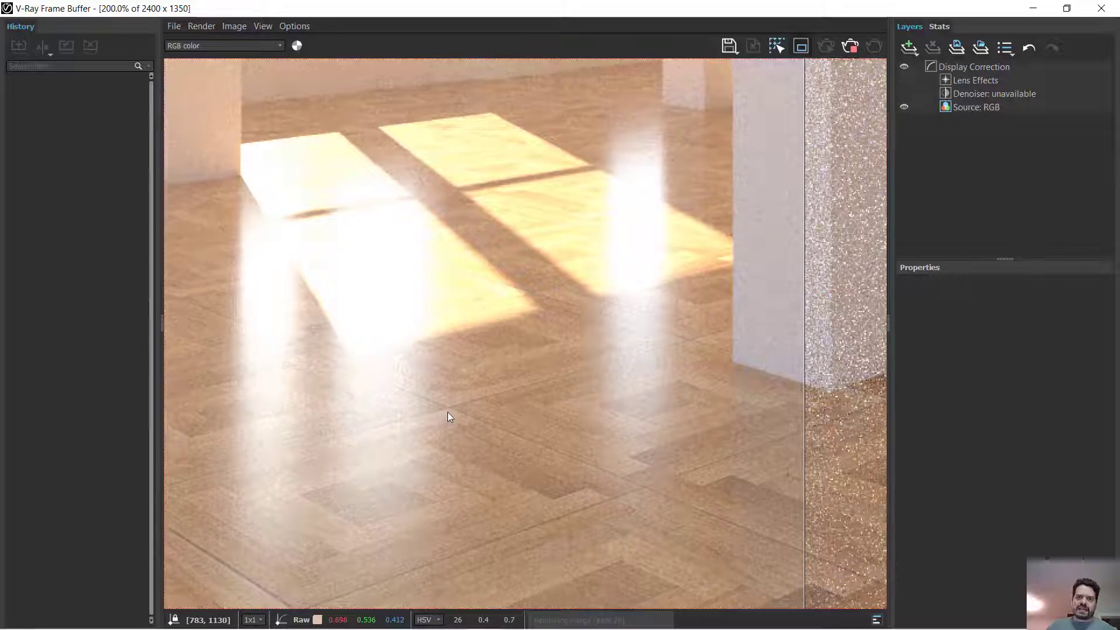
{"action": "middle_click_drag", "start_coordinate": [447, 411], "coordinate": [488, 394]}
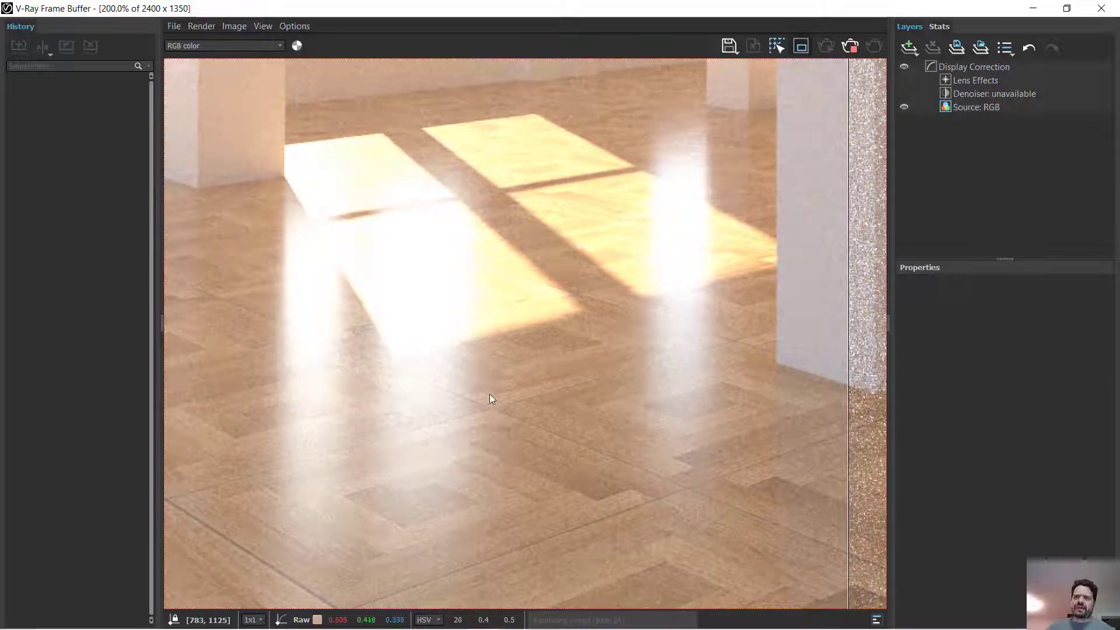
{"action": "left_click", "coordinate": [852, 45]}
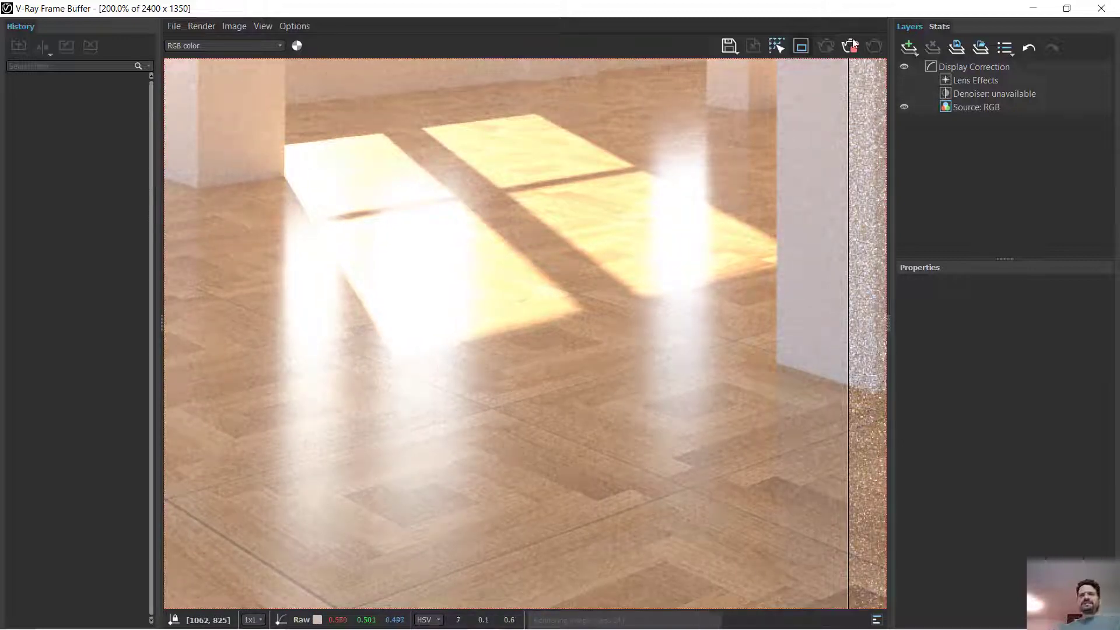
{"action": "left_click", "coordinate": [1046, 6]}
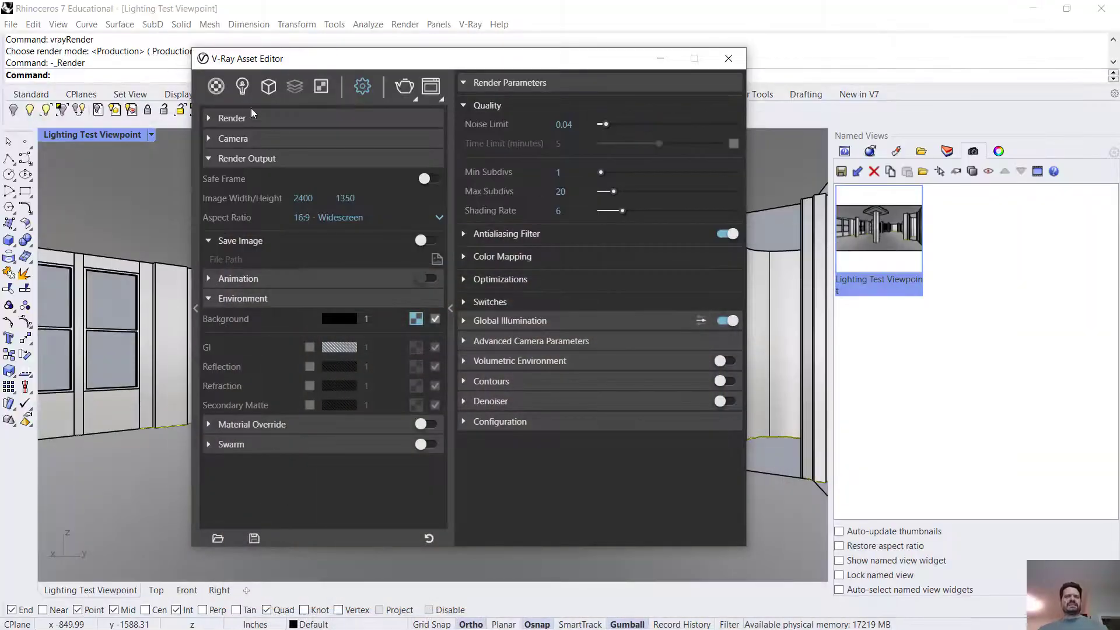
Step: Assign the bitmap "3_cherry wood flooring square texture-seamless.jpg" as the bump map of the Wood Floor material
{"action": "left_click", "coordinate": [220, 93]}
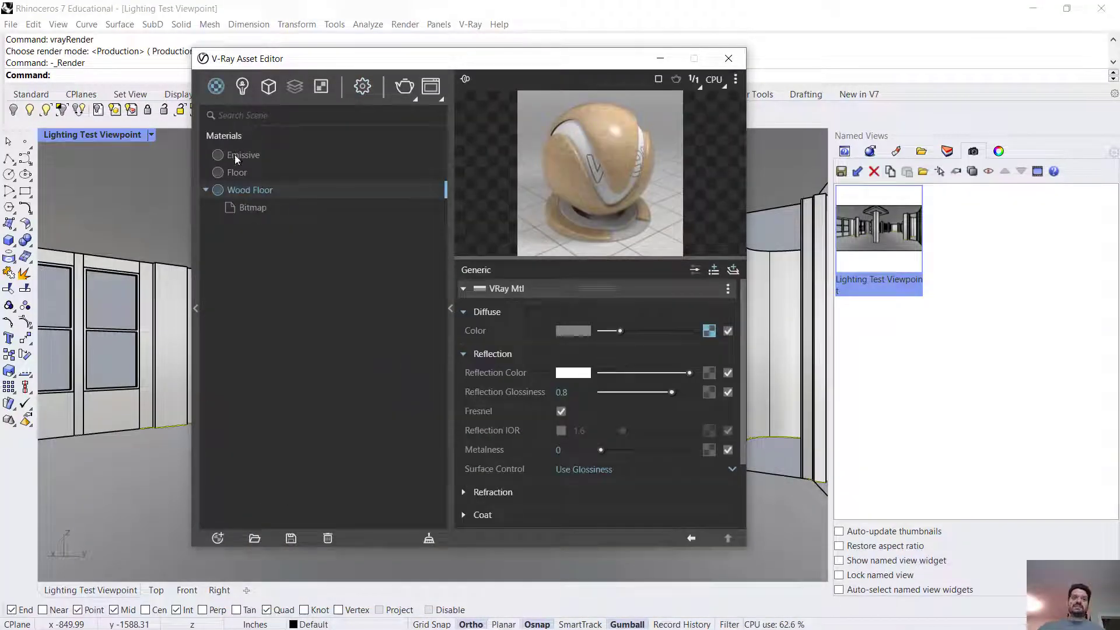
{"action": "left_click", "coordinate": [487, 313]}
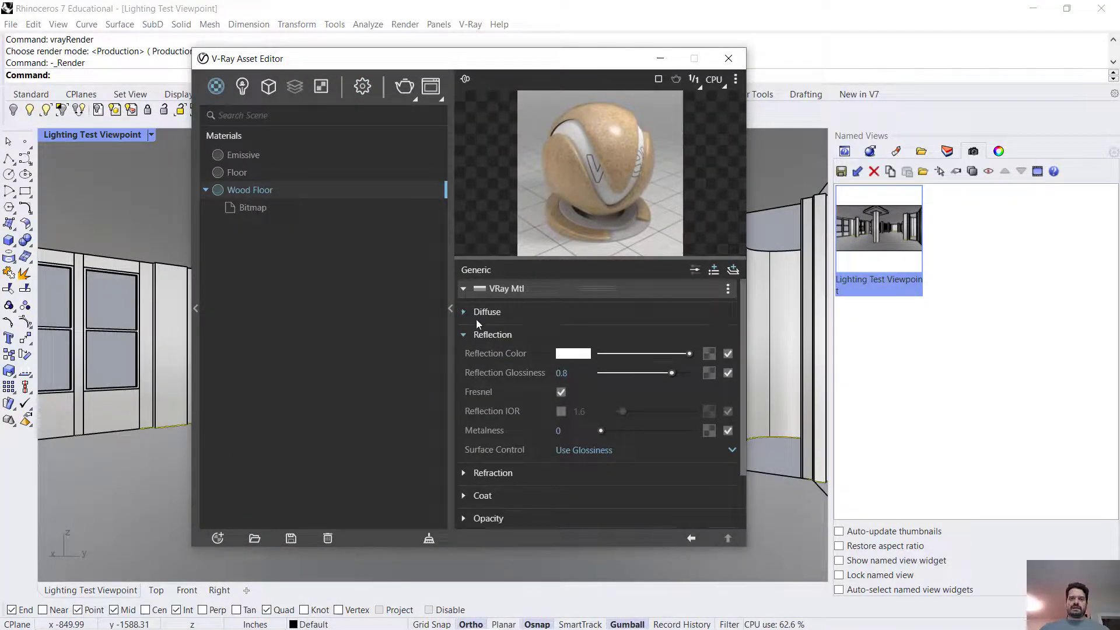
{"action": "left_click", "coordinate": [477, 335]}
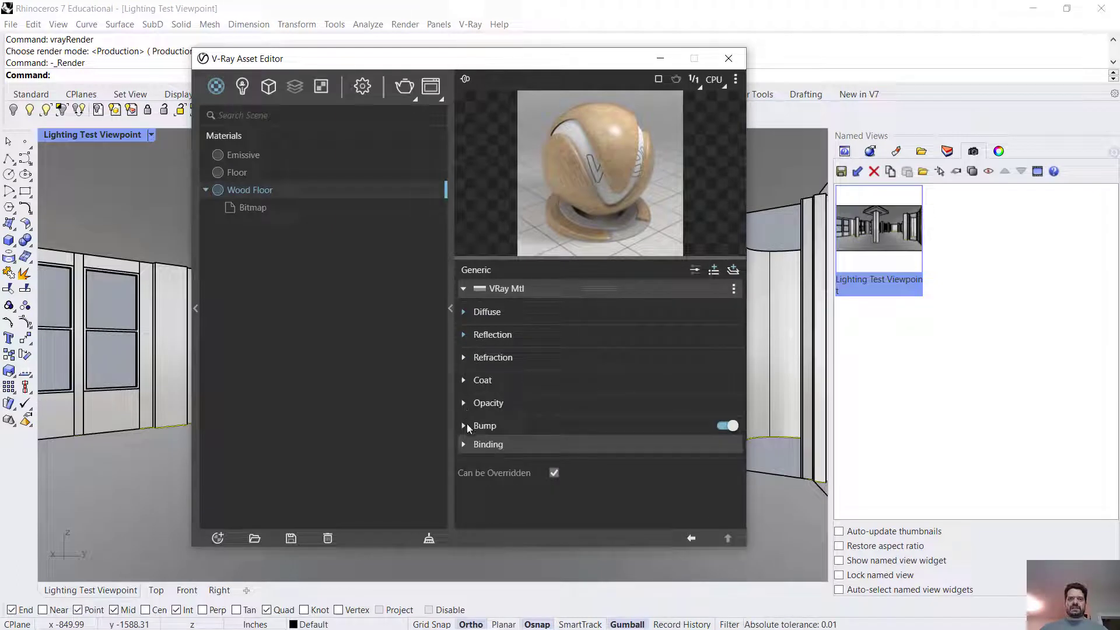
{"action": "left_click", "coordinate": [467, 426]}
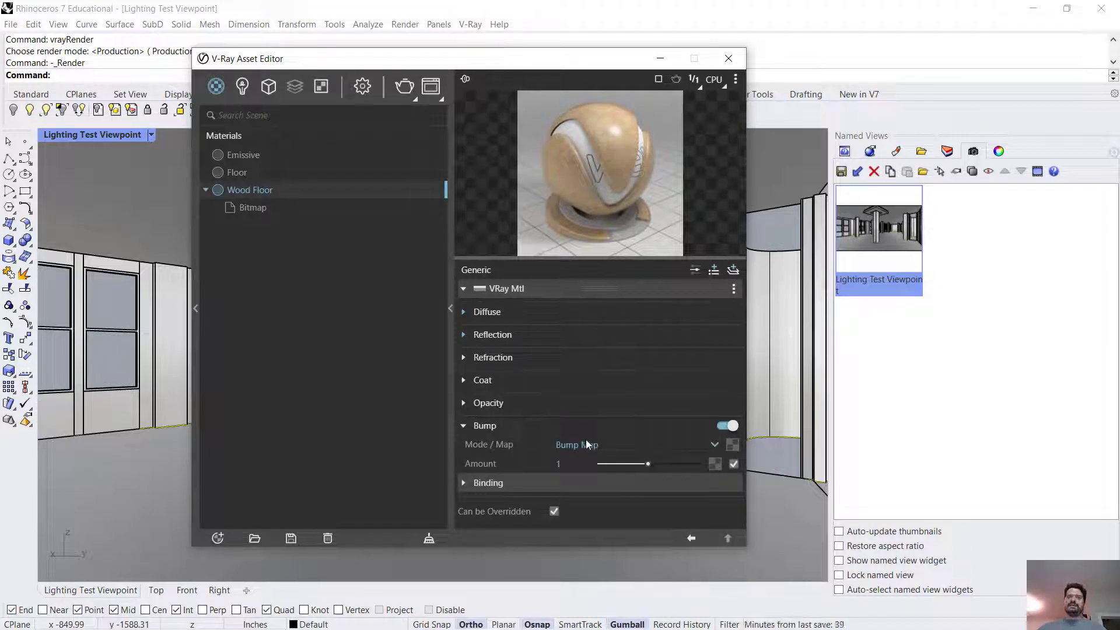
{"action": "left_click", "coordinate": [732, 445]}
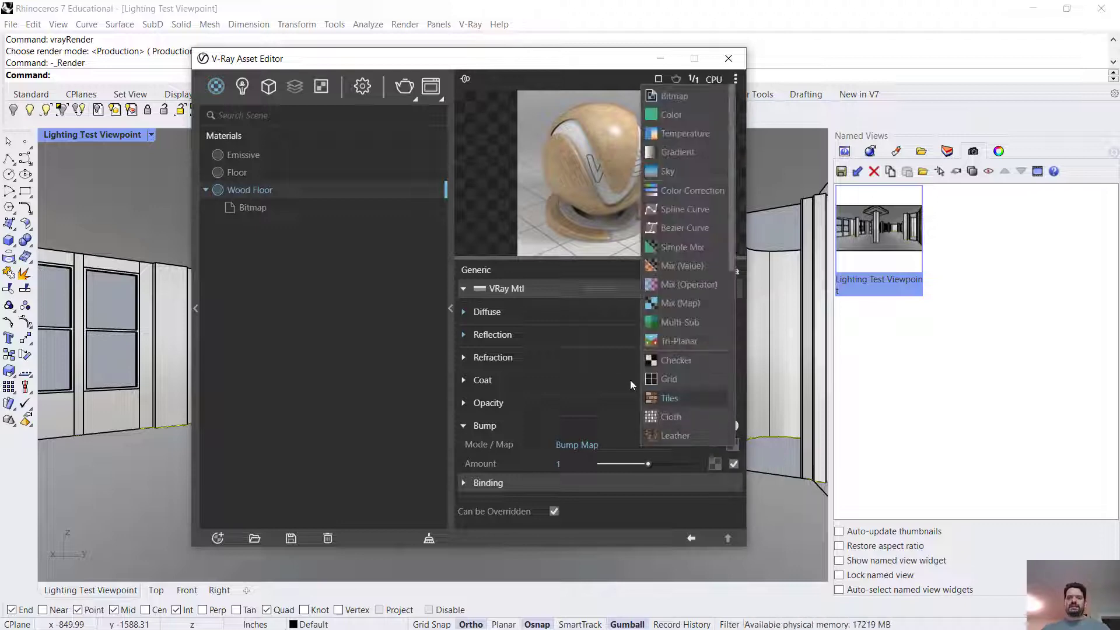
{"action": "left_click", "coordinate": [659, 106]}
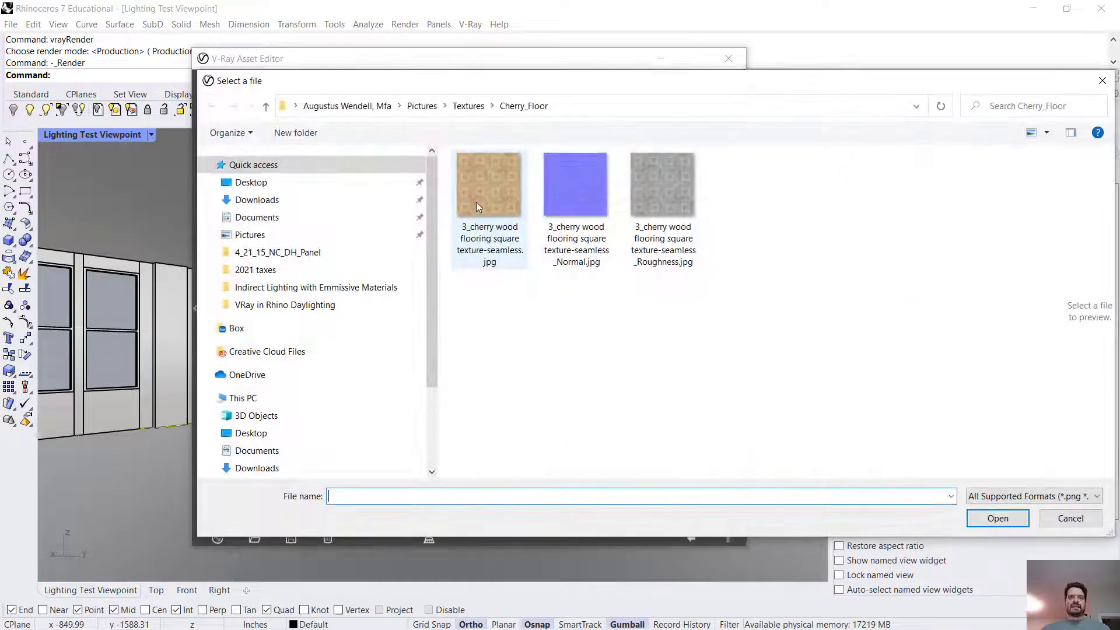
{"action": "left_click", "coordinate": [477, 201]}
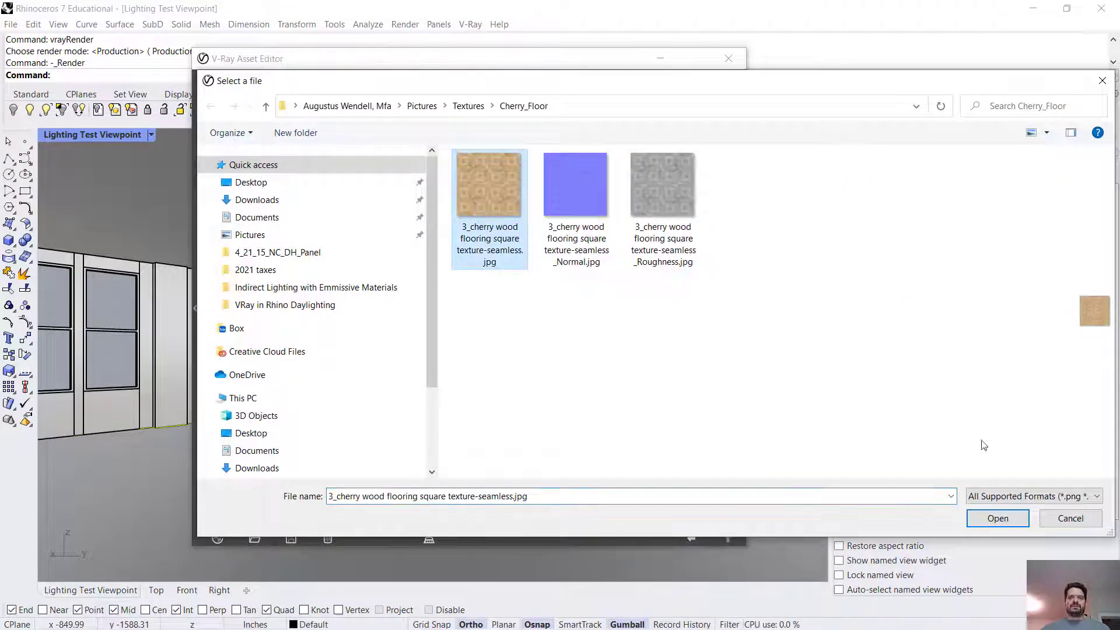
{"action": "left_click", "coordinate": [1006, 517]}
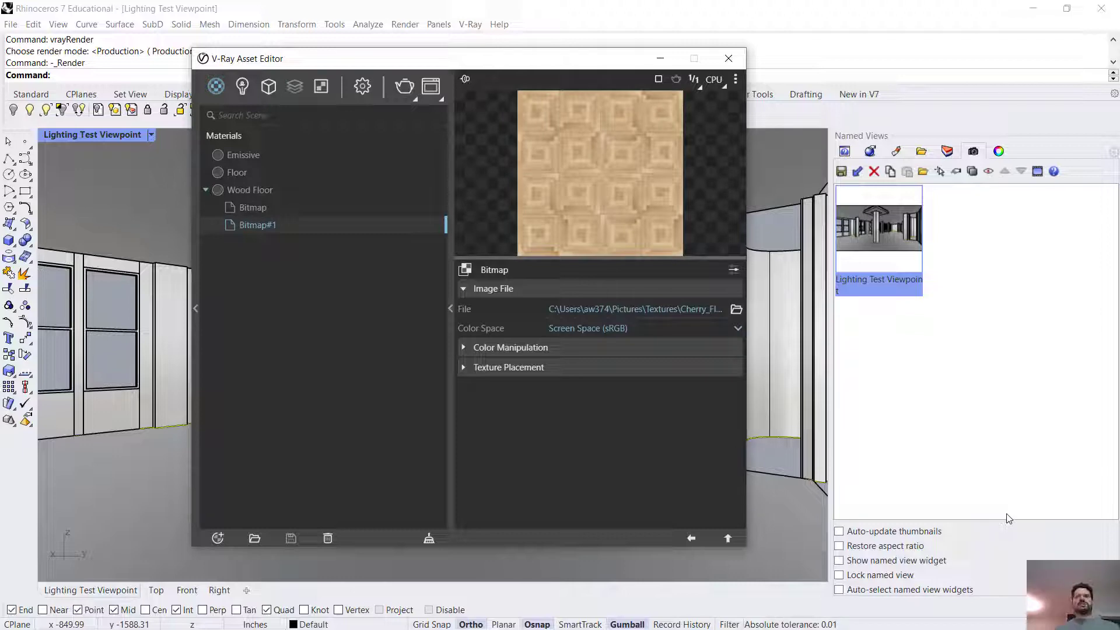
Step: Set the Wood Floor material's bump amount to 0.2
{"action": "left_click", "coordinate": [255, 190]}
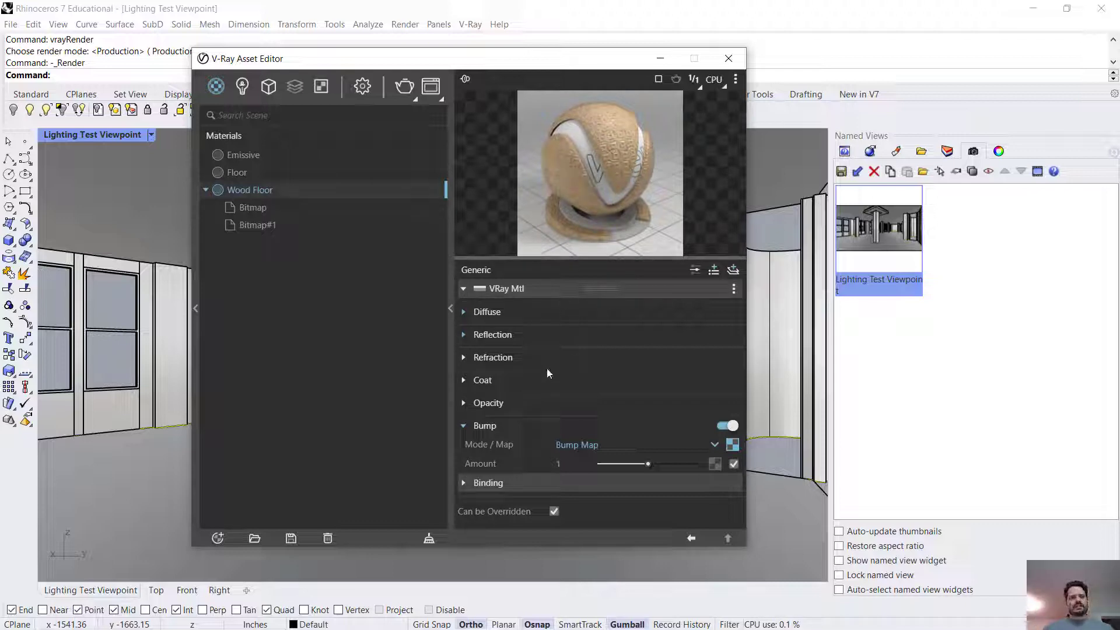
{"action": "type", "text": "2"}
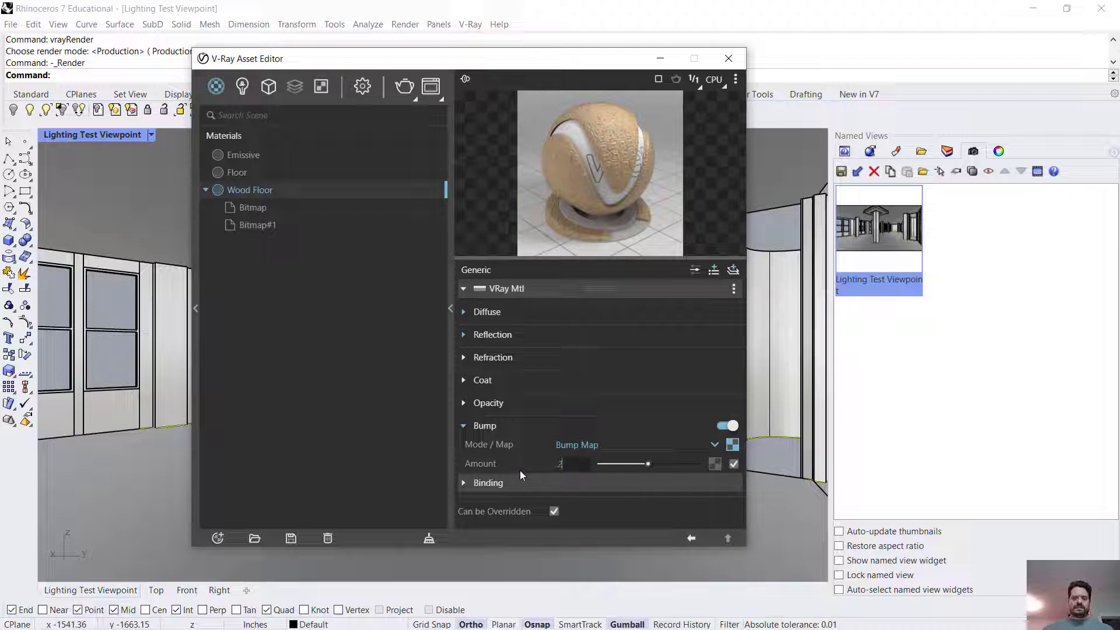
{"action": "key", "text": "Return"}
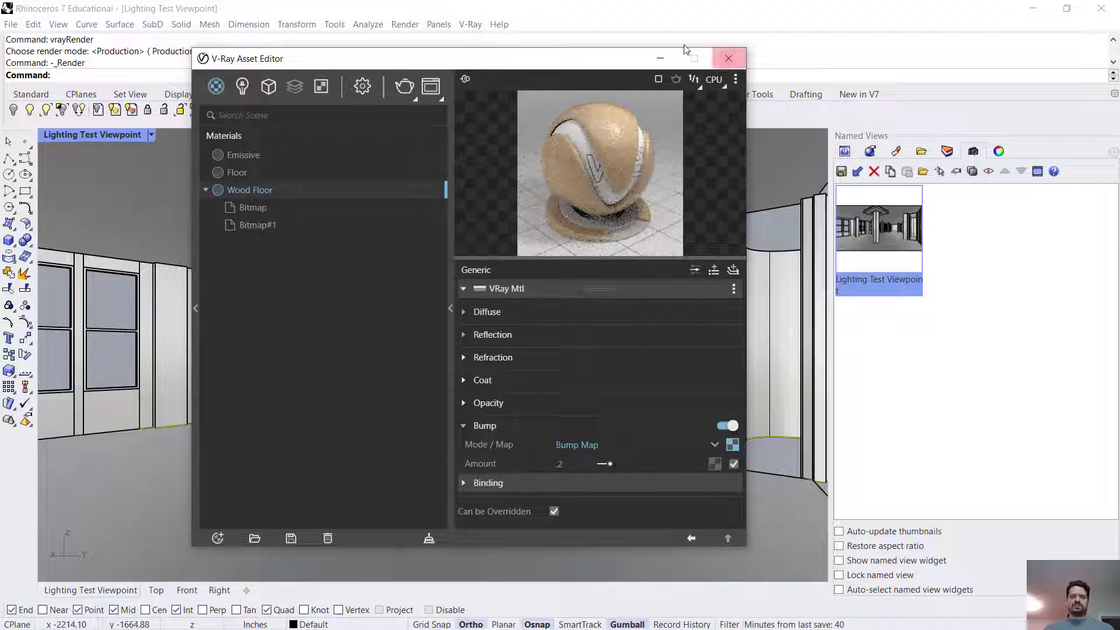
Step: Render the floor region again in an enlarged frame buffer and examine the bump effect on the planks up close
{"action": "left_click", "coordinate": [405, 88]}
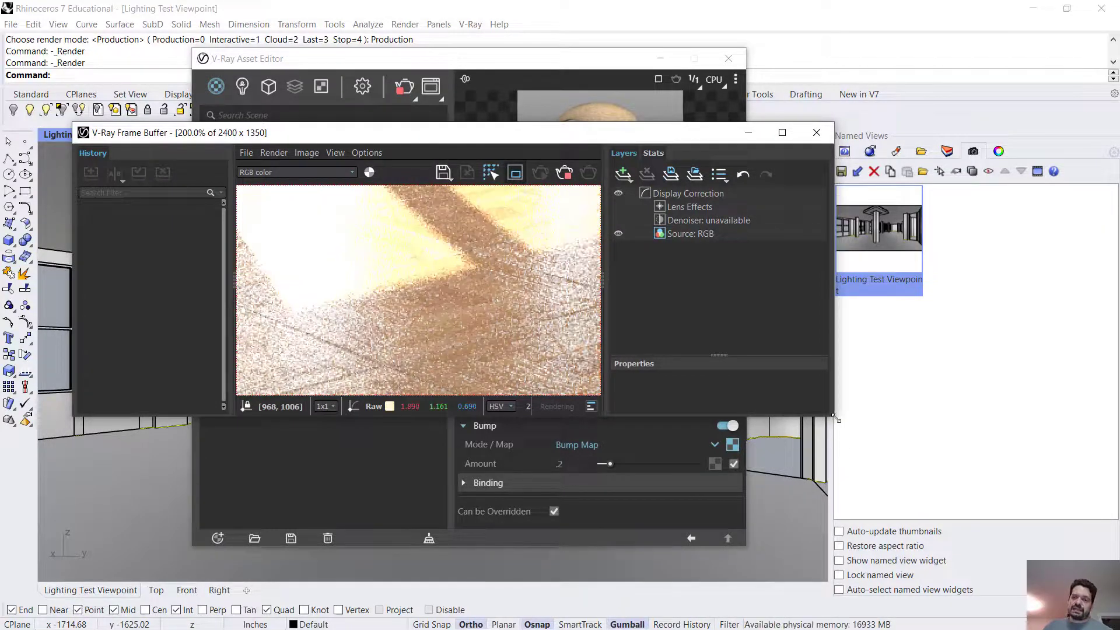
{"action": "left_click_drag", "start_coordinate": [834, 416], "coordinate": [939, 535]}
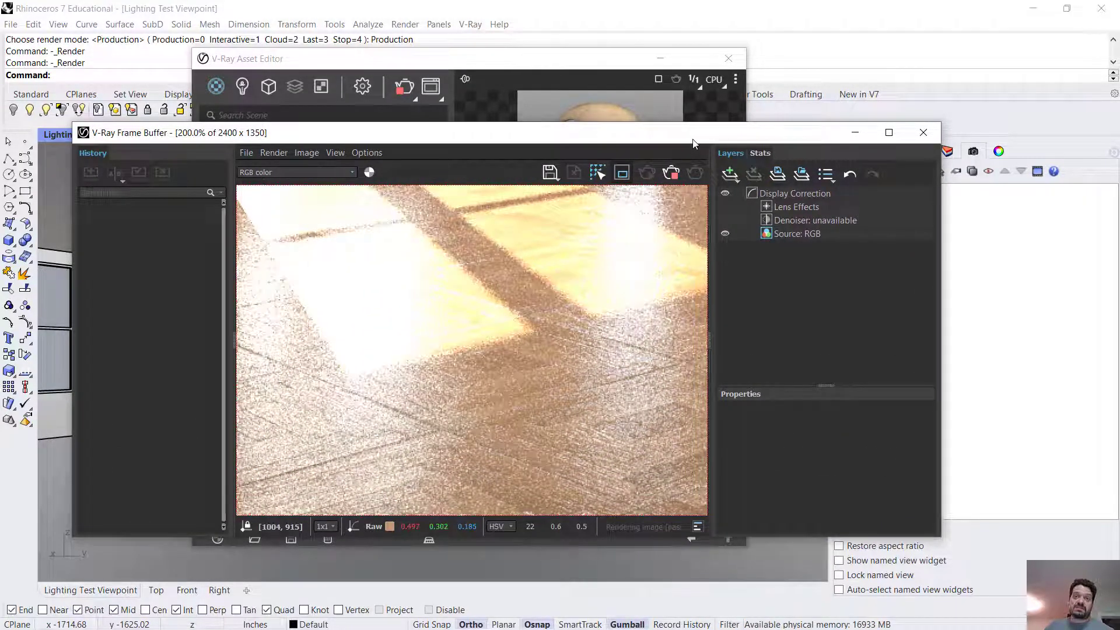
{"action": "left_click_drag", "start_coordinate": [693, 142], "coordinate": [677, 56]}
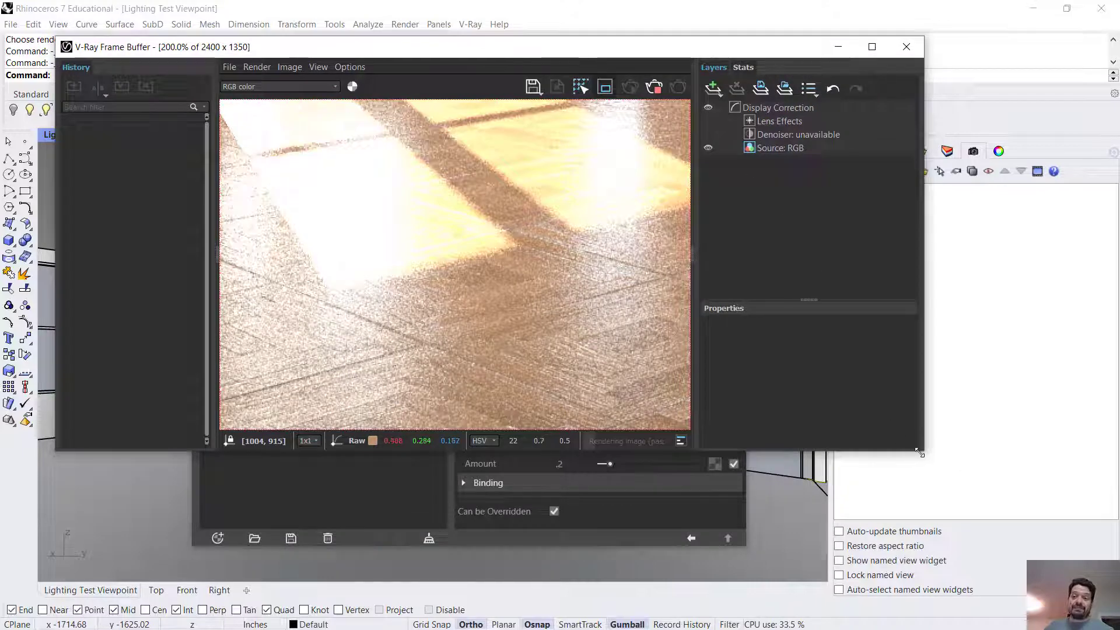
{"action": "left_click_drag", "start_coordinate": [924, 450], "coordinate": [1011, 550]}
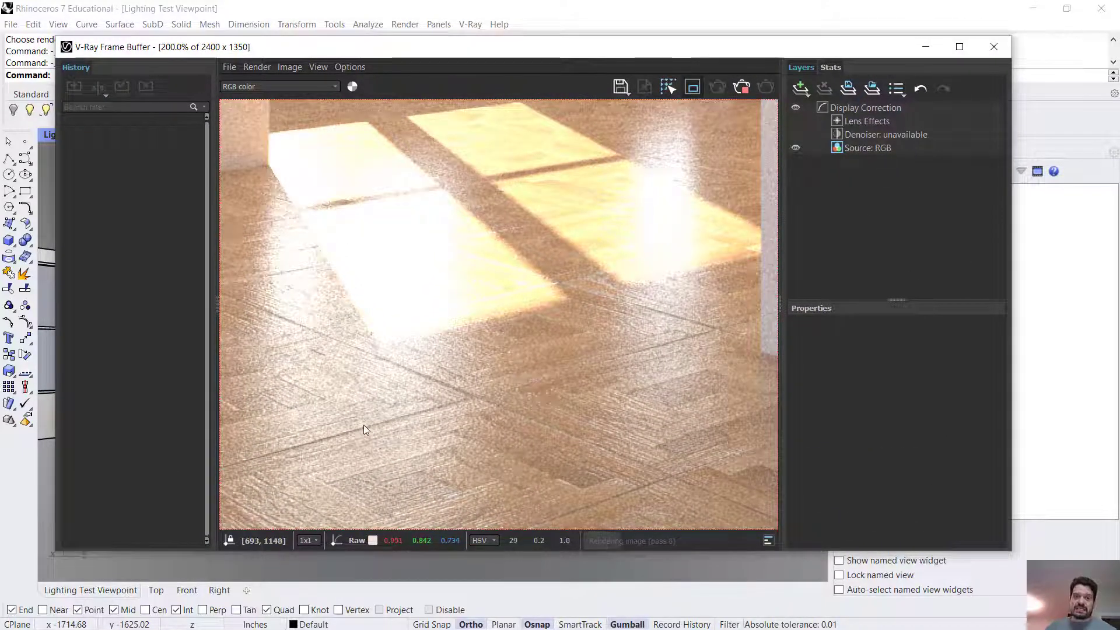
{"action": "middle_click_drag", "start_coordinate": [363, 425], "coordinate": [555, 387]}
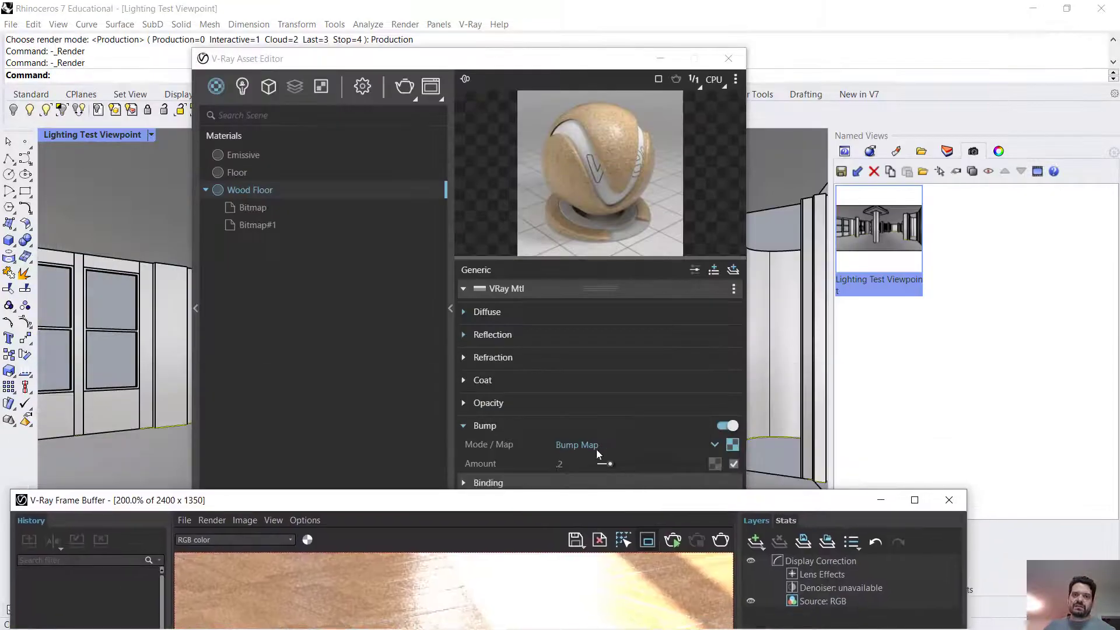
Step: Set the Wood Floor's bump amount to 0.125 and render the floor region again
{"action": "left_click", "coordinate": [578, 463]}
{"action": "type", "text": ".125"}
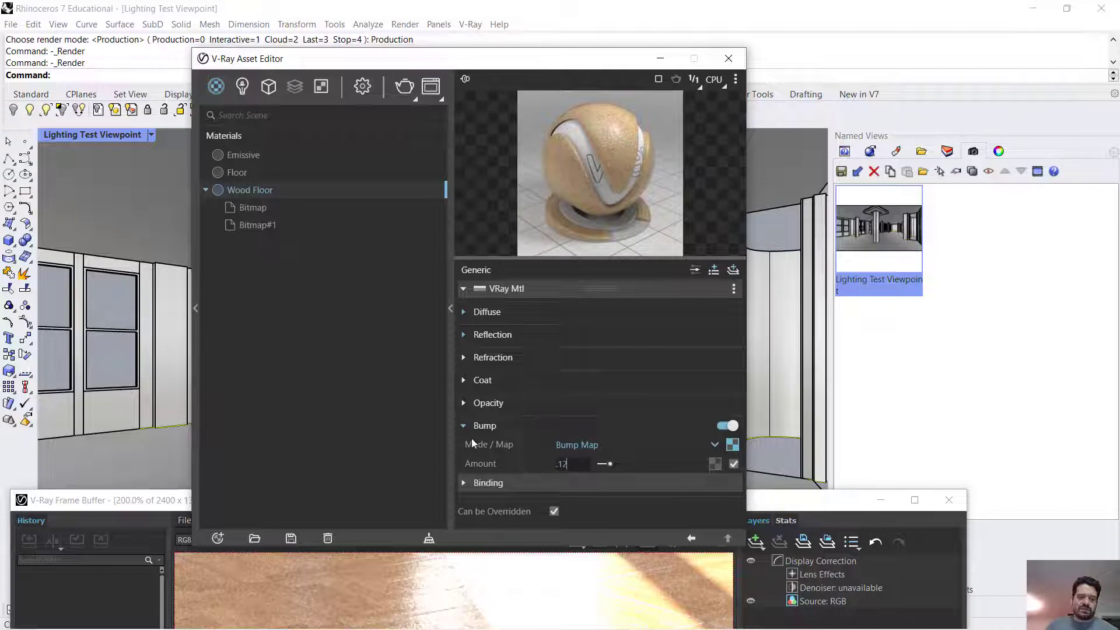
{"action": "key", "text": "Return"}
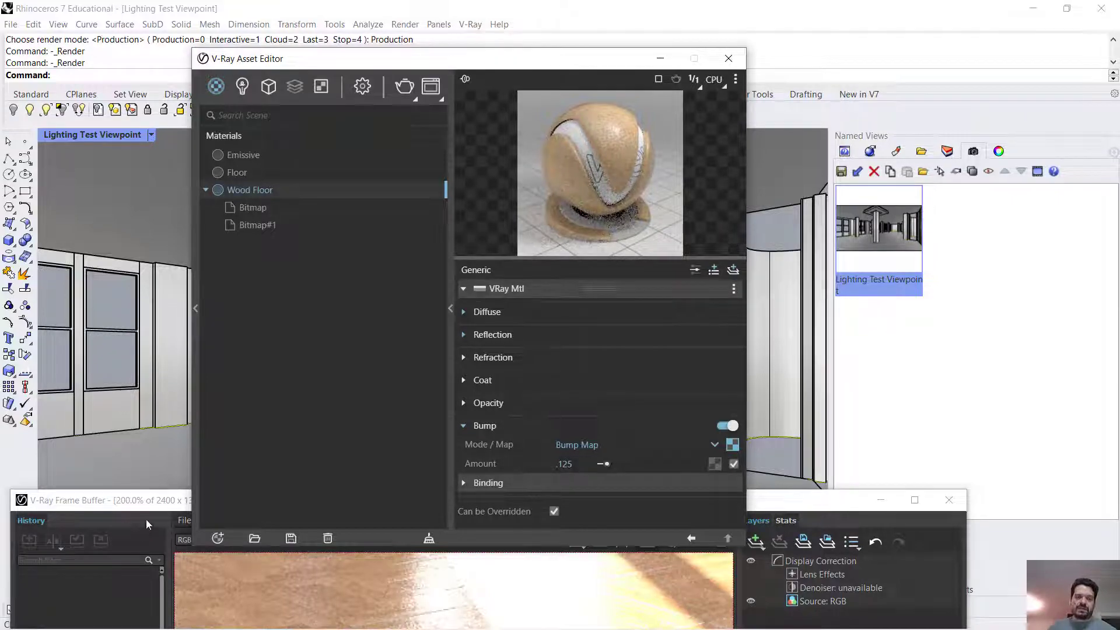
{"action": "left_click_drag", "start_coordinate": [146, 502], "coordinate": [178, 50]}
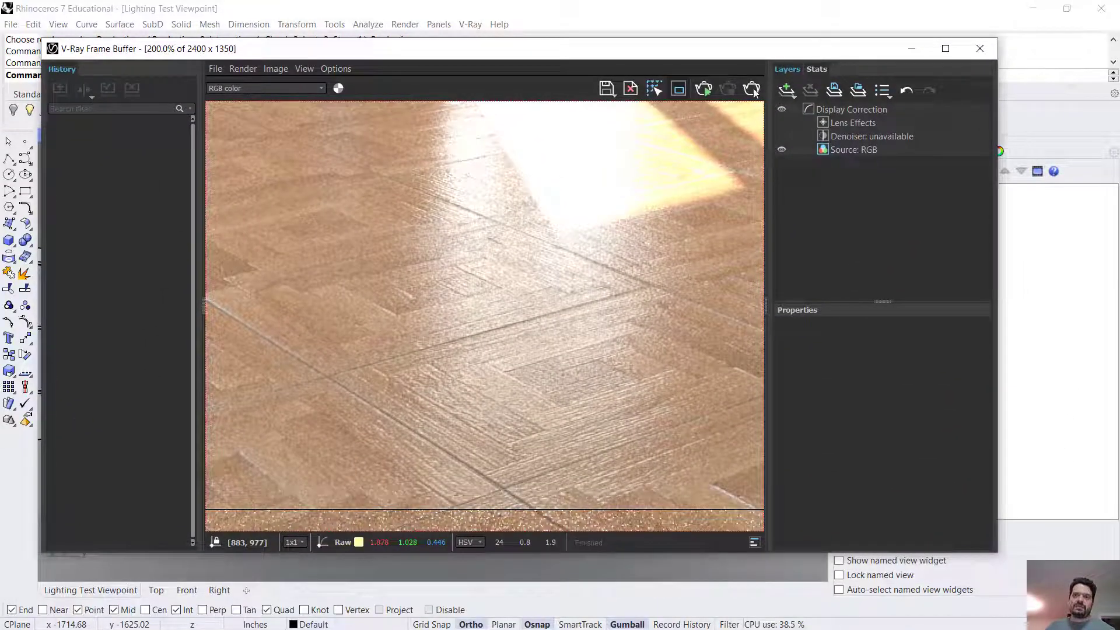
{"action": "left_click", "coordinate": [753, 90]}
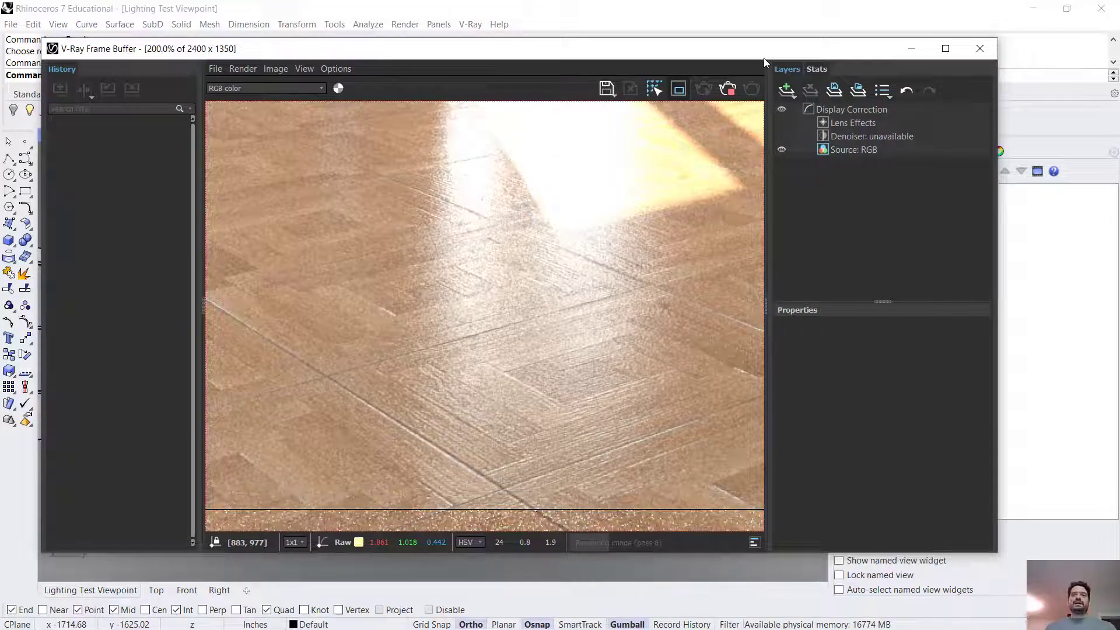
Step: Examine the bumped wood floor in the new region render, both in the wider room view and at full size
{"action": "left_click_drag", "start_coordinate": [752, 51], "coordinate": [777, 90]}
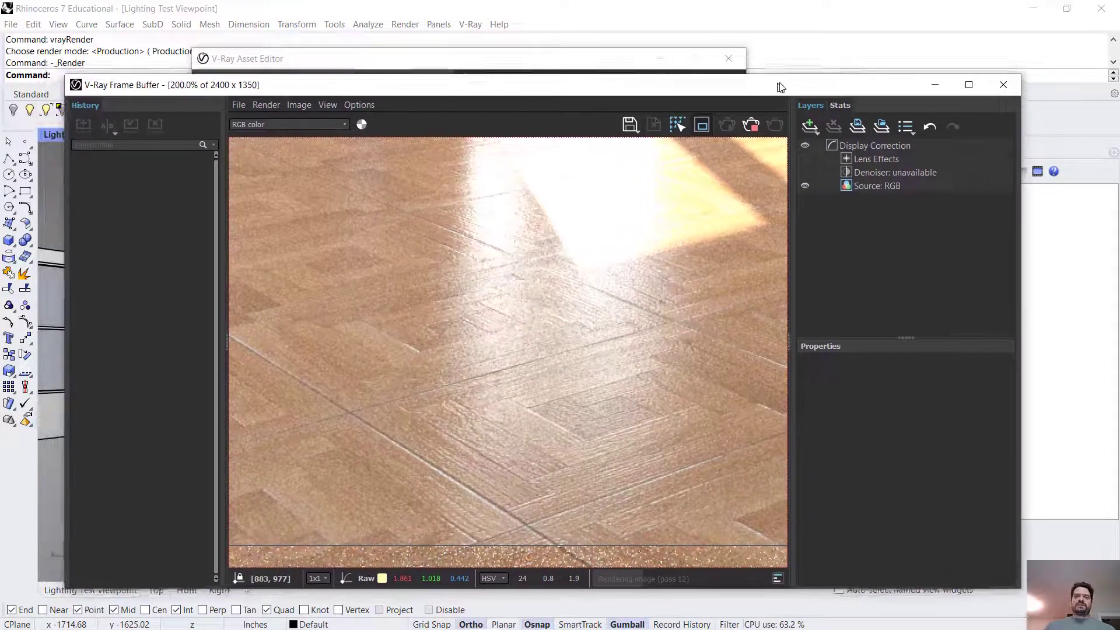
{"action": "scroll", "coordinate": [642, 286], "scroll_direction": "down", "scroll_amount": 2}
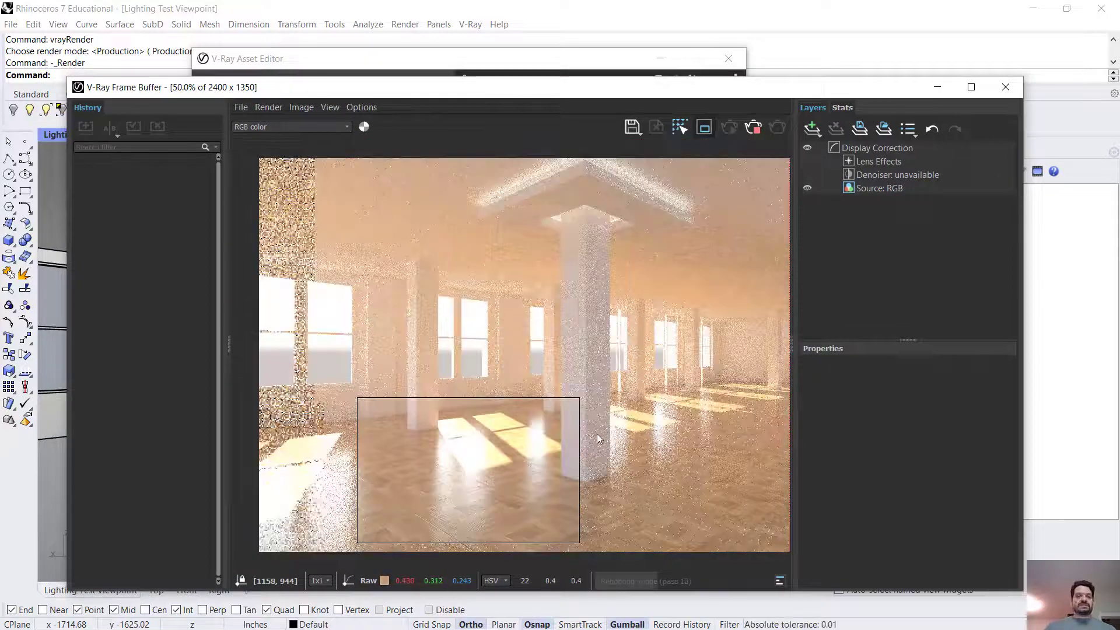
{"action": "middle_click_drag", "start_coordinate": [596, 438], "coordinate": [719, 329]}
{"action": "scroll", "coordinate": [595, 426], "scroll_direction": "up", "scroll_amount": 1}
{"action": "mouse_move", "coordinate": [701, 625]}
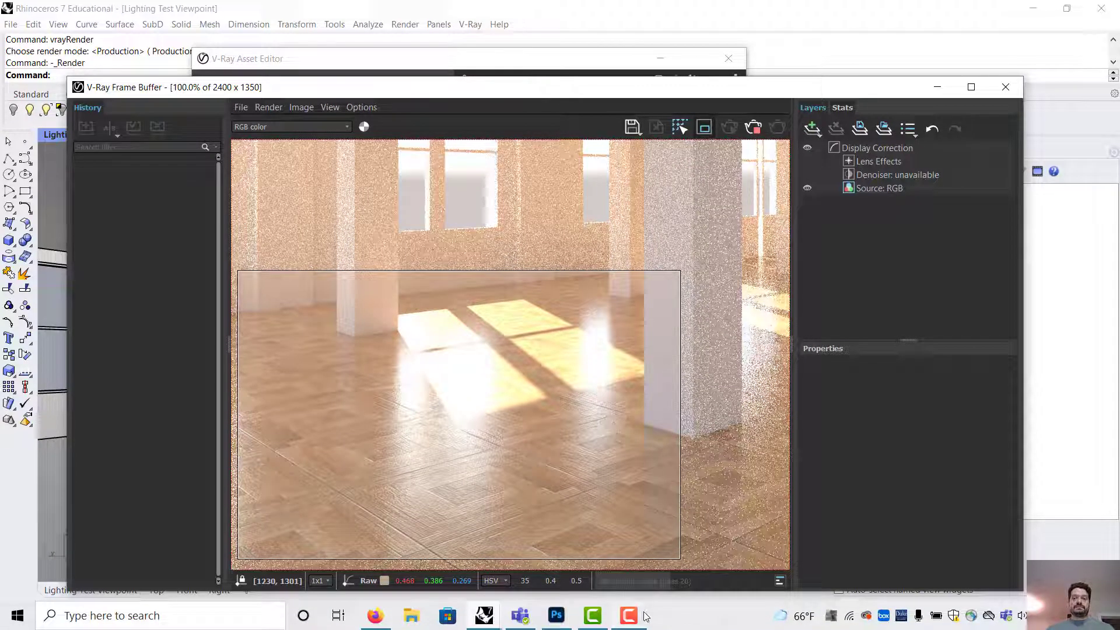